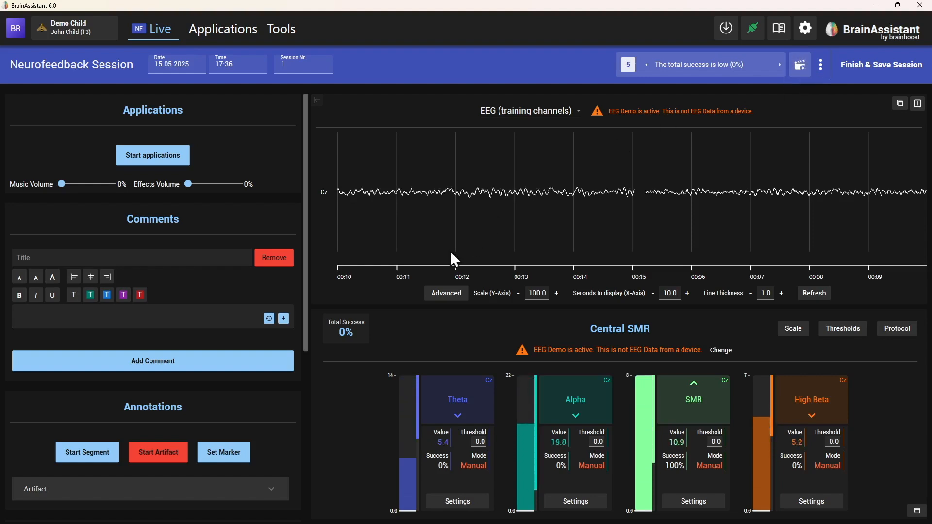
Step: Add the CPT (Continuous Performance Test) to the session's NApps
drag(303, 176, 310, 282)
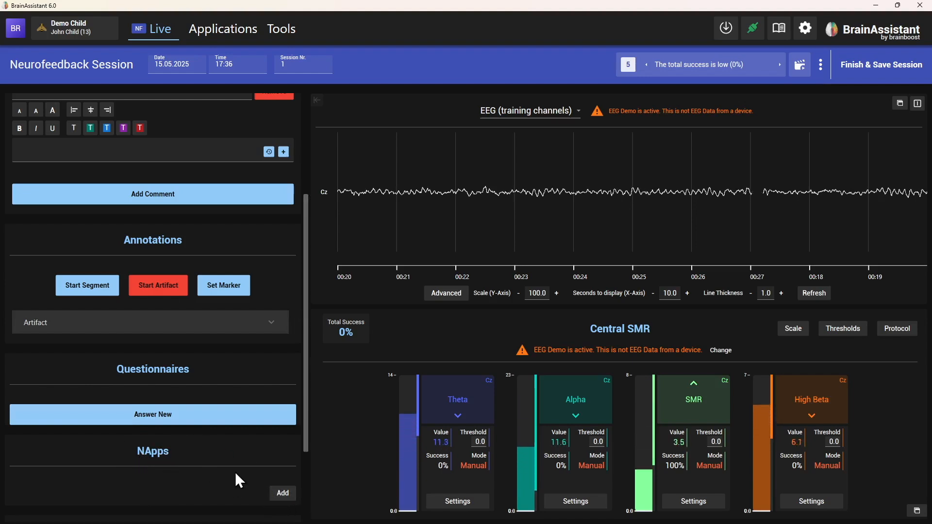
click(285, 494)
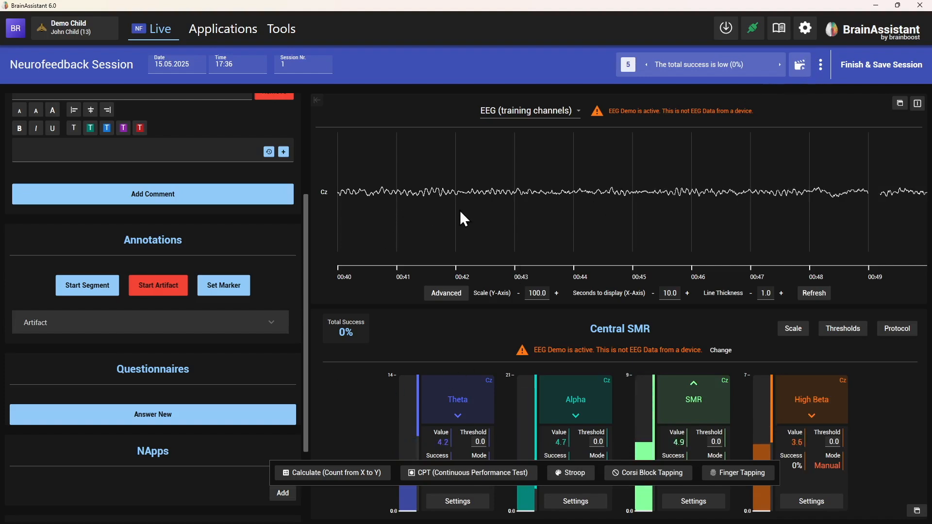
click(459, 474)
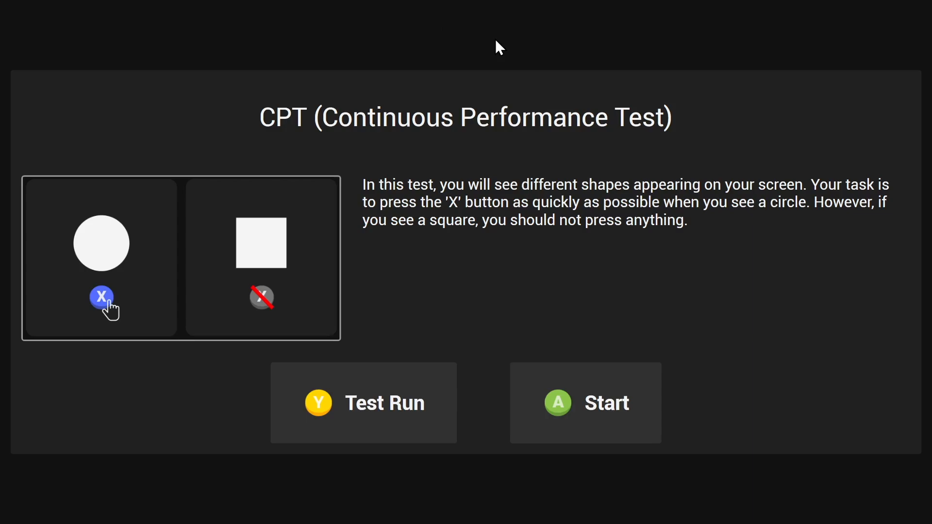
Step: Take the CPT window out of full screen and position it over the EEG display
key(Escape)
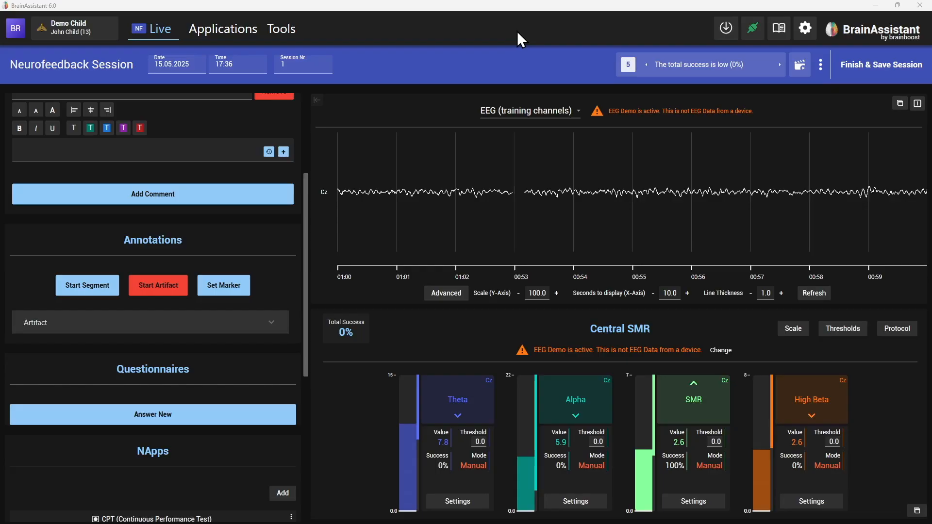
drag(325, 114, 536, 69)
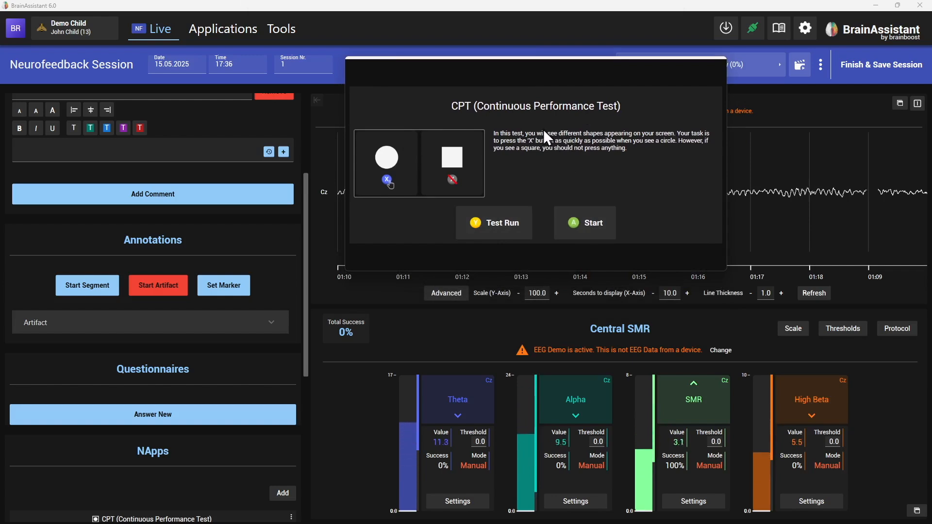
drag(516, 80, 591, 79)
Step: Open the configuration of the CPT (Continuous Performance Test) listed under NApps
scroll(265, 459, down, 1)
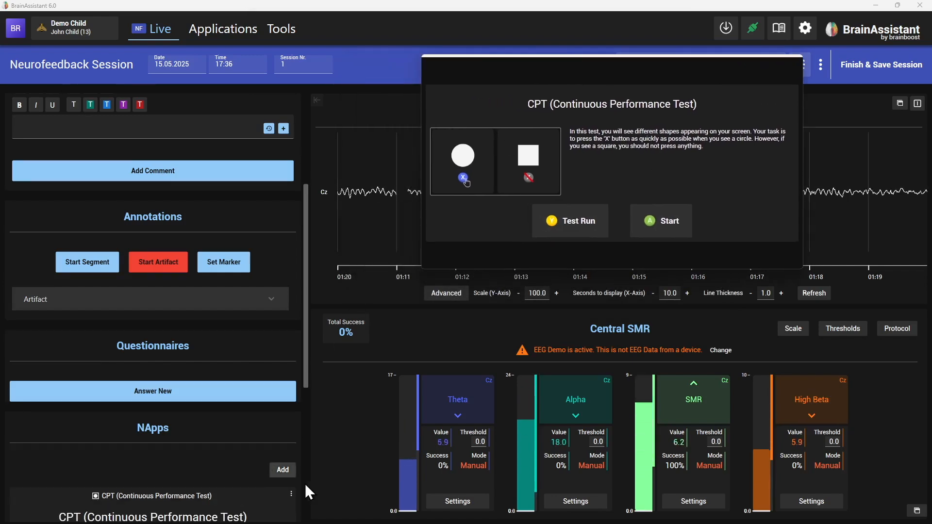
scroll(196, 485, down, 6)
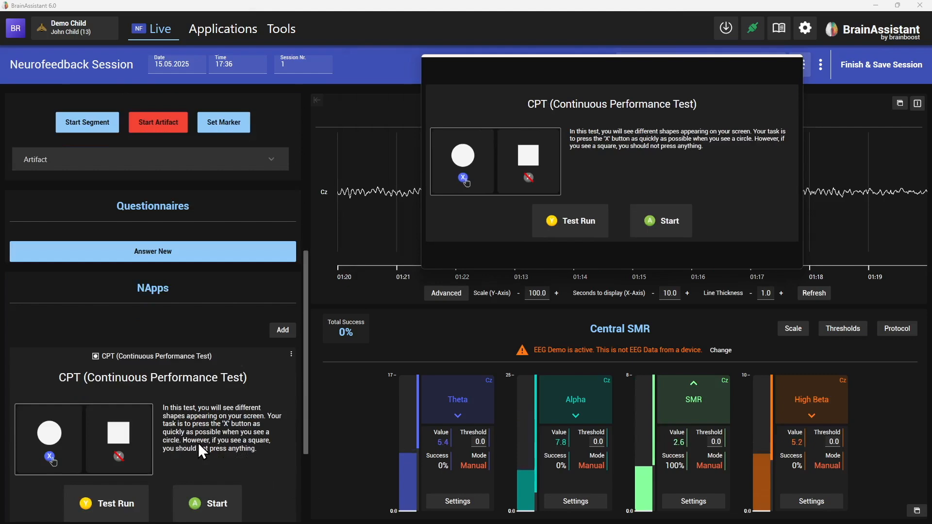
click(291, 357)
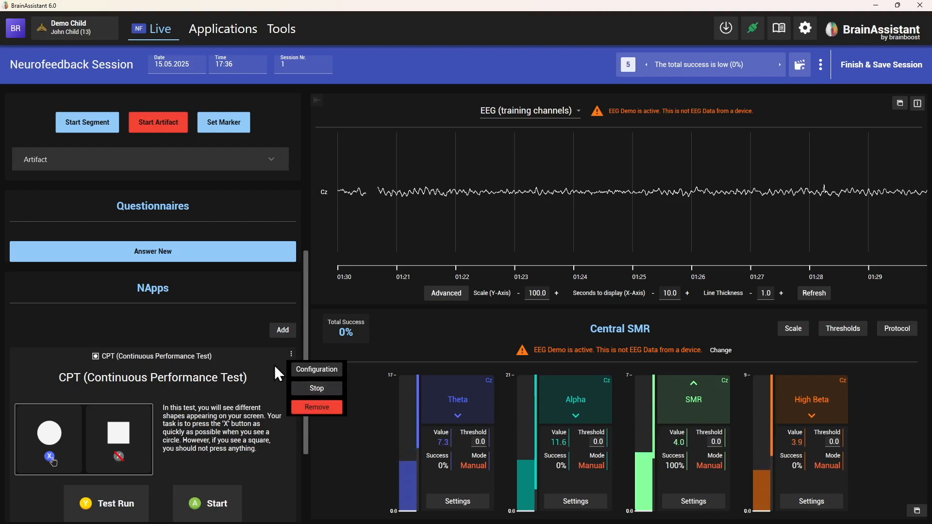
click(311, 371)
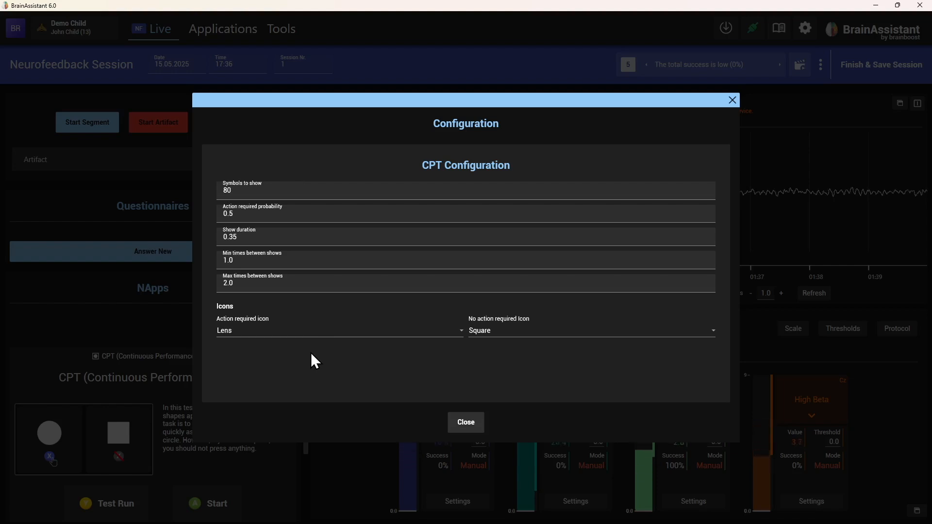
Step: Set the symbols to show to 120 and the action required probability to 0.1 in the CPT configuration
click(245, 182)
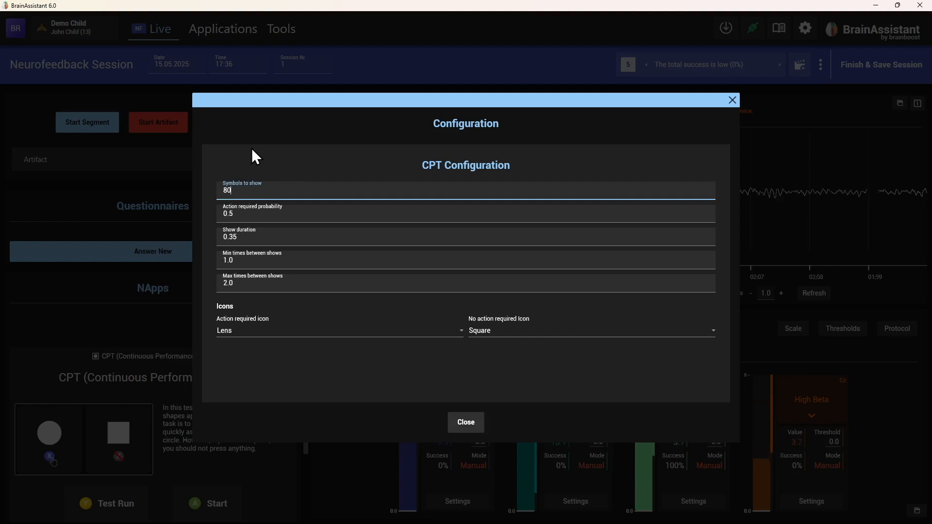
double_click(250, 190)
text(120)
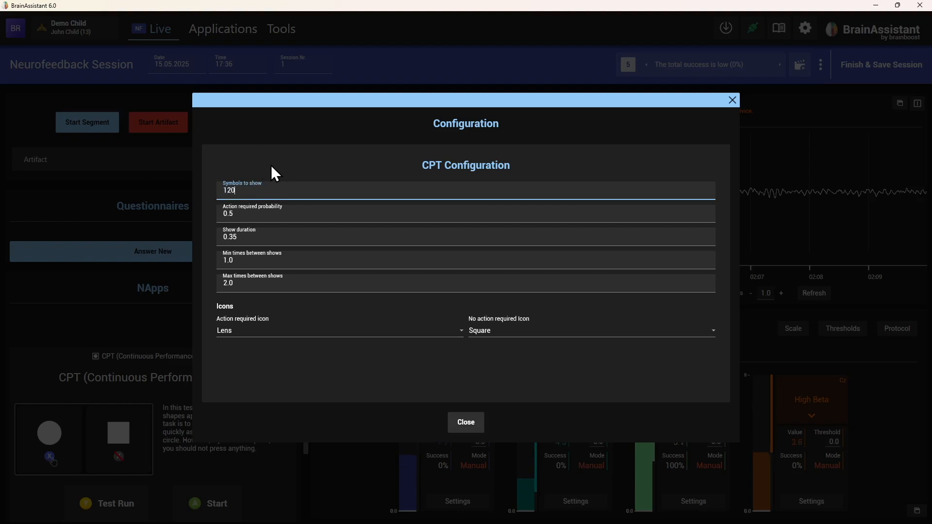
key(Tab)
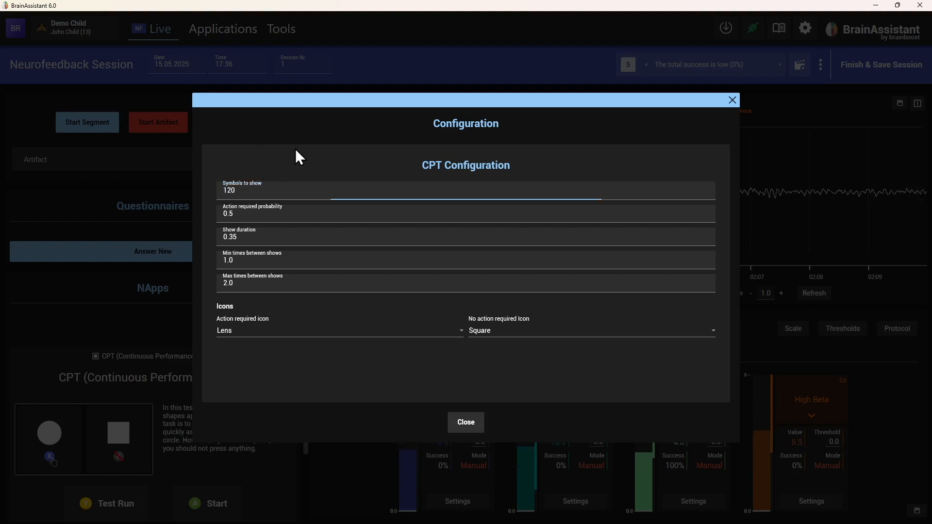
click(244, 213)
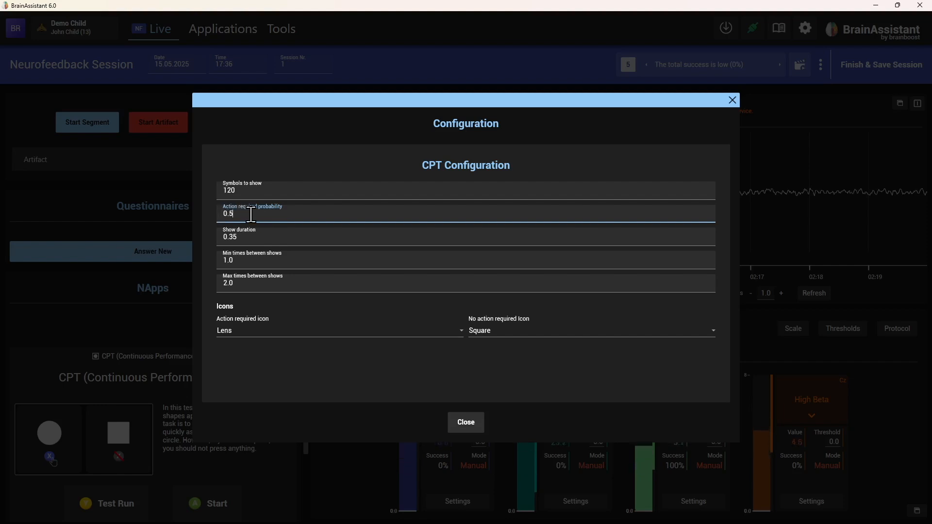
key(BackSpace)
text(1)
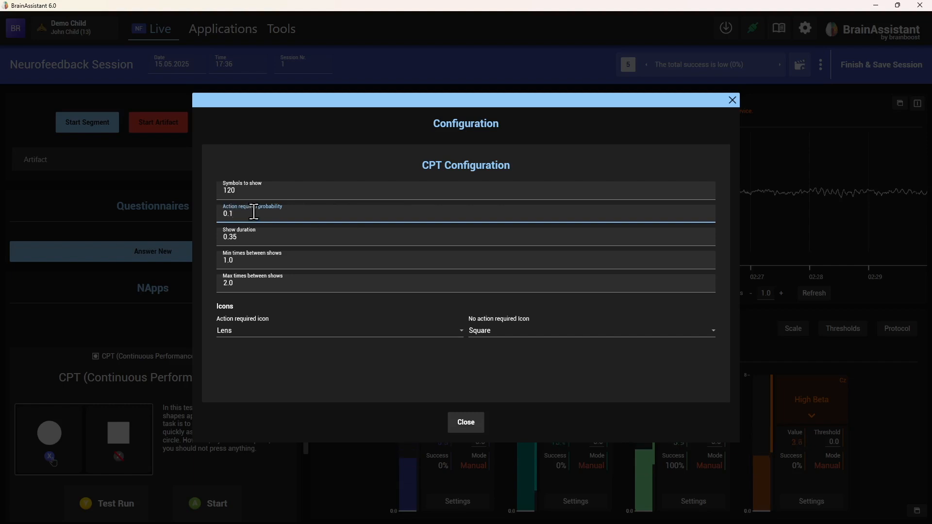
Step: Set the number of symbols to show to 100 in the CPT configuration
click(247, 193)
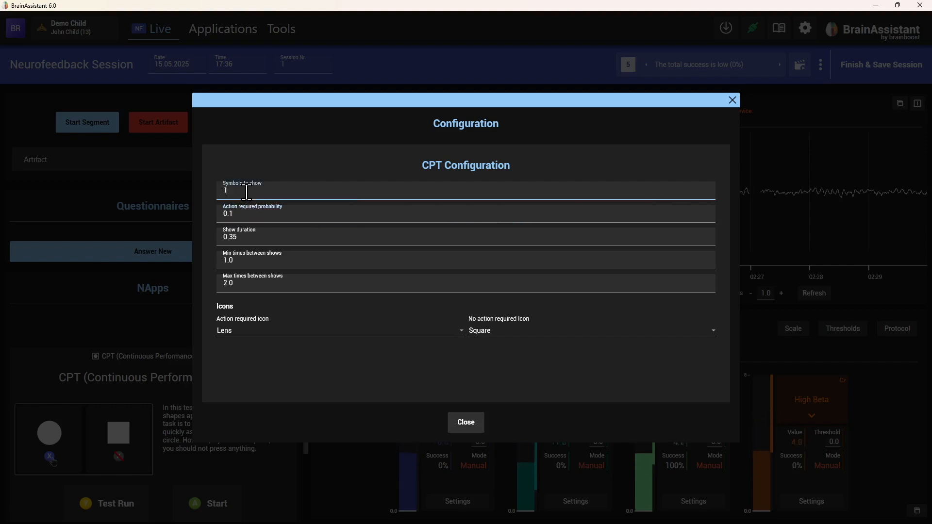
text(00)
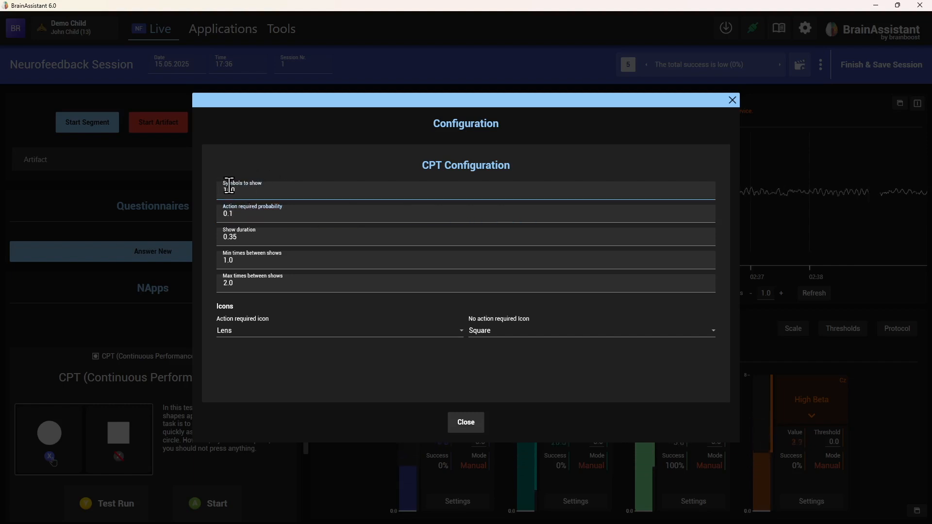
click(311, 159)
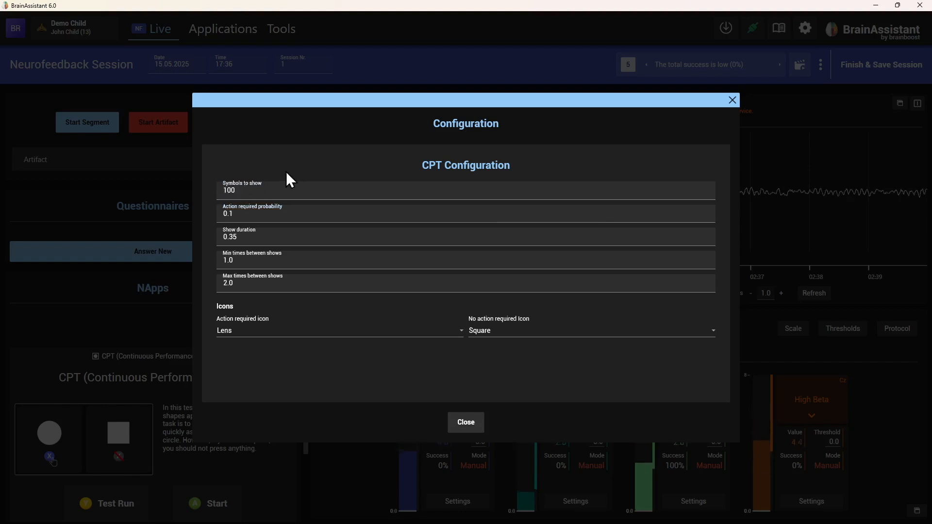
Step: Try an action required probability of 0.3 and set the value back to 0.5
click(240, 213)
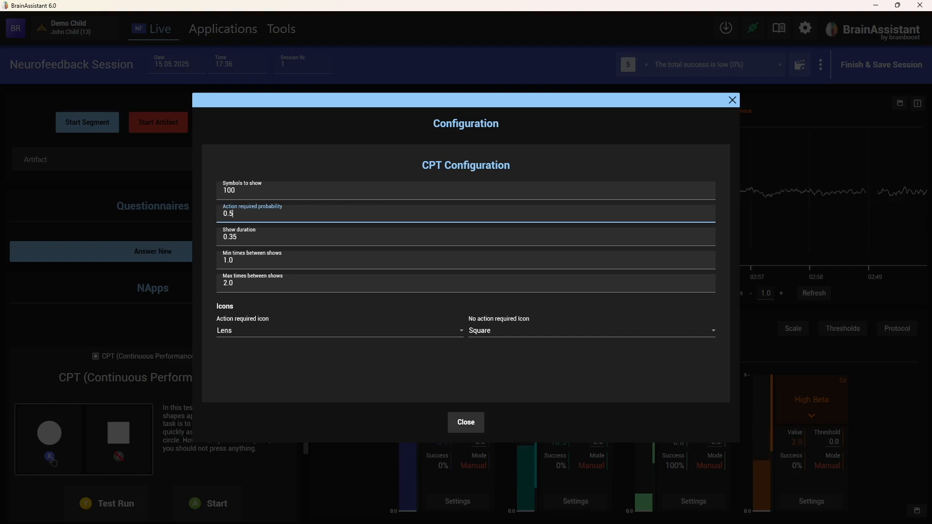
key(BackSpace)
text(3)
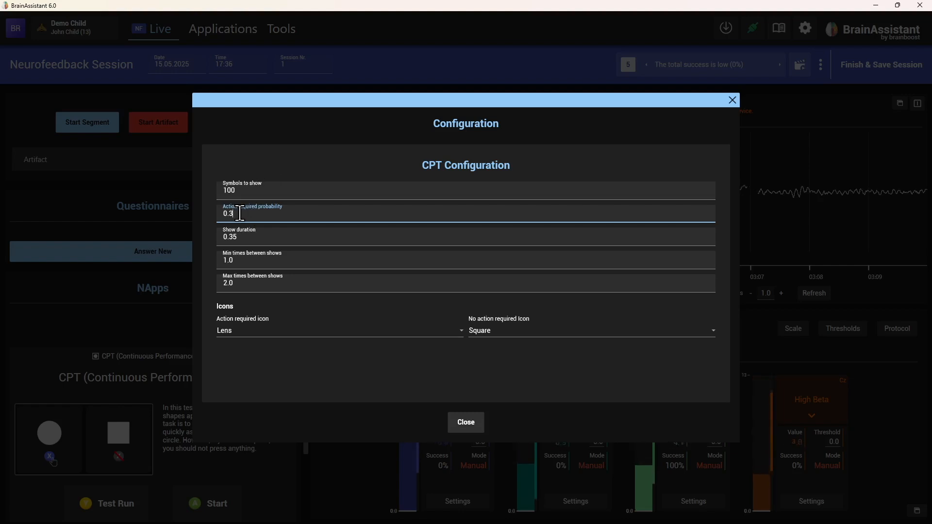
key(BackSpace)
text(5)
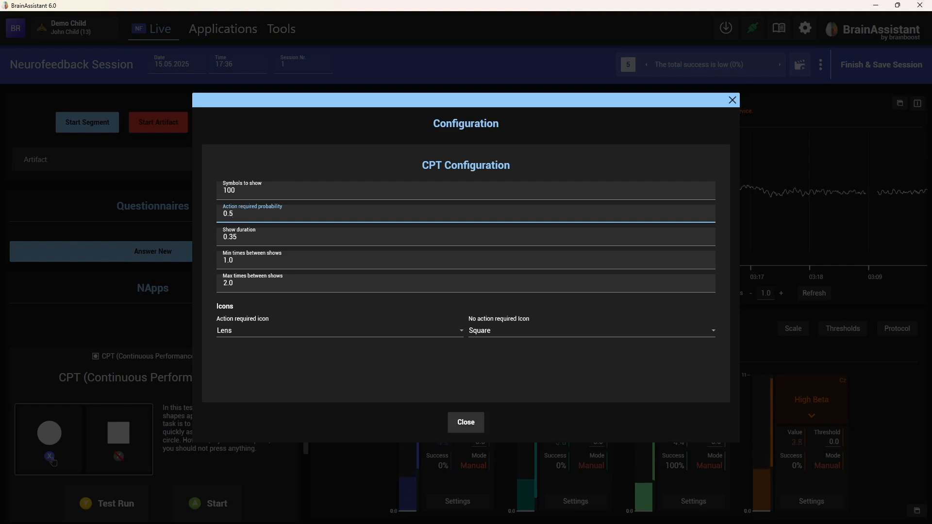
Step: Set the show duration of the CPT symbols to 0.8
key(Tab)
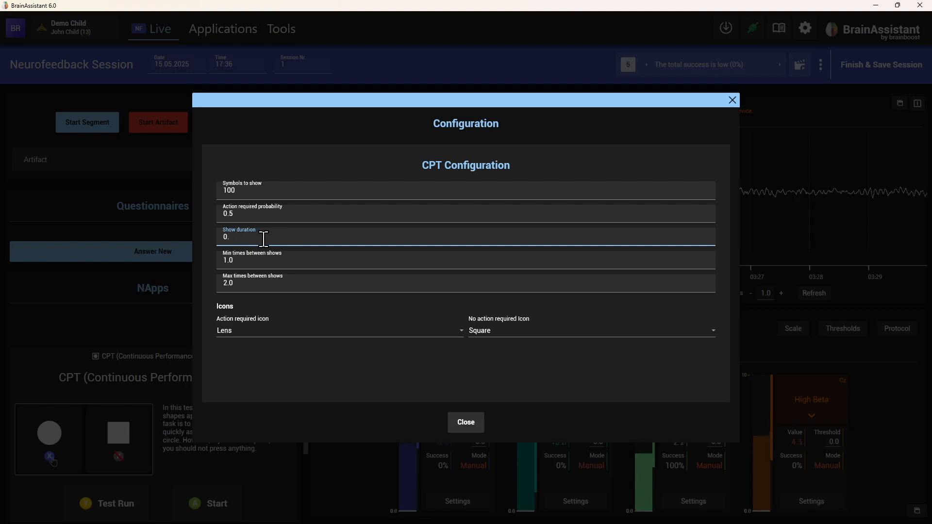
text(.)
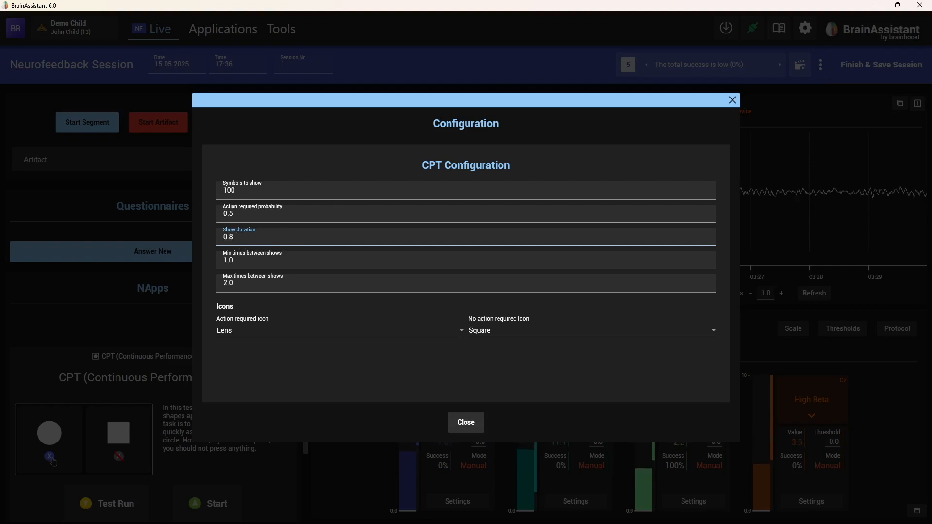
click(283, 155)
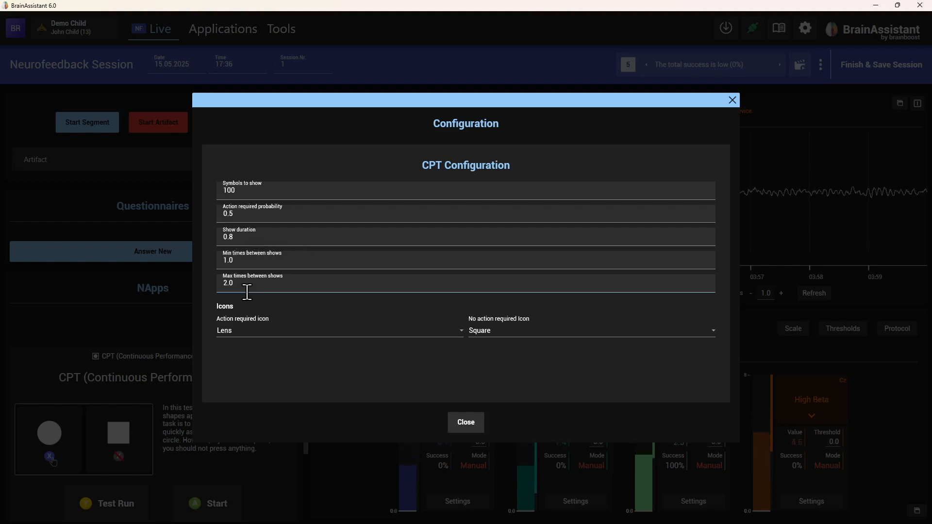
Step: Set the minimum time between shows to 2.0 and the maximum time between shows to 3.0
click(224, 261)
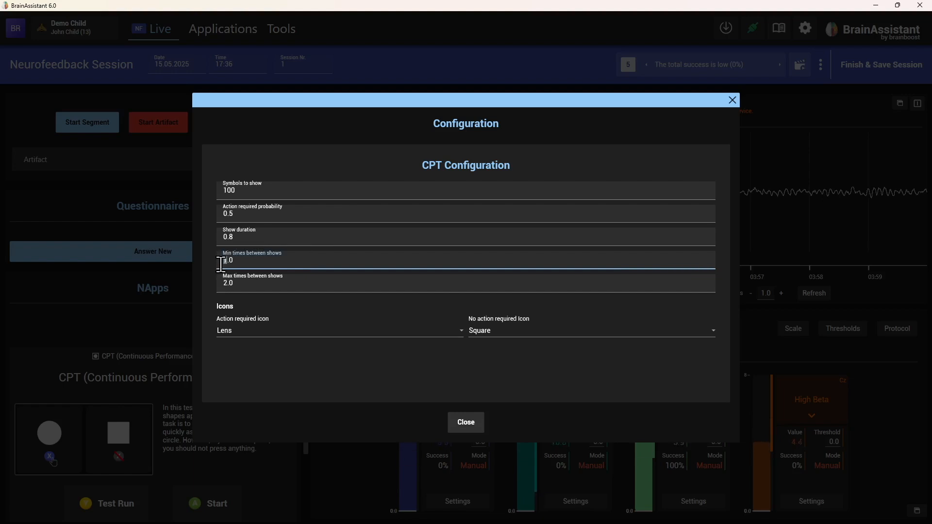
text(2)
drag(227, 282, 224, 282)
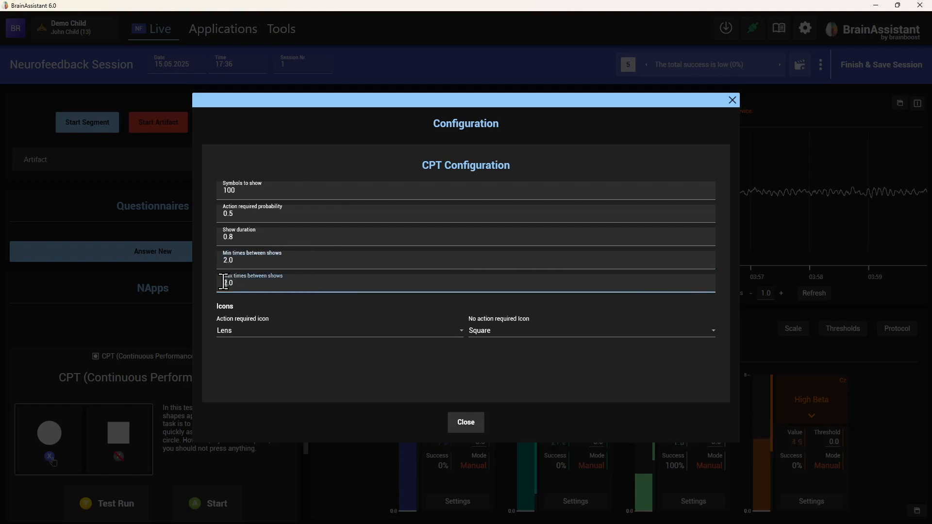
text(3)
key(Return)
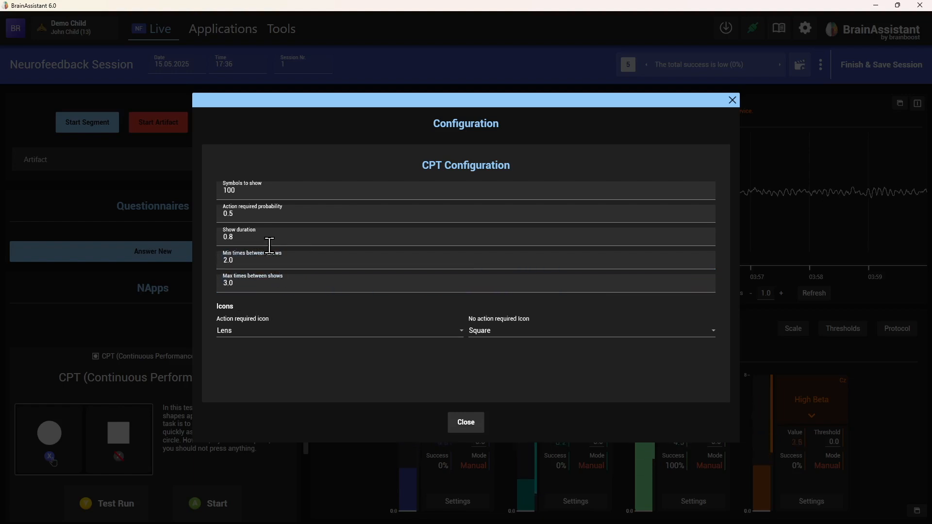
click(261, 285)
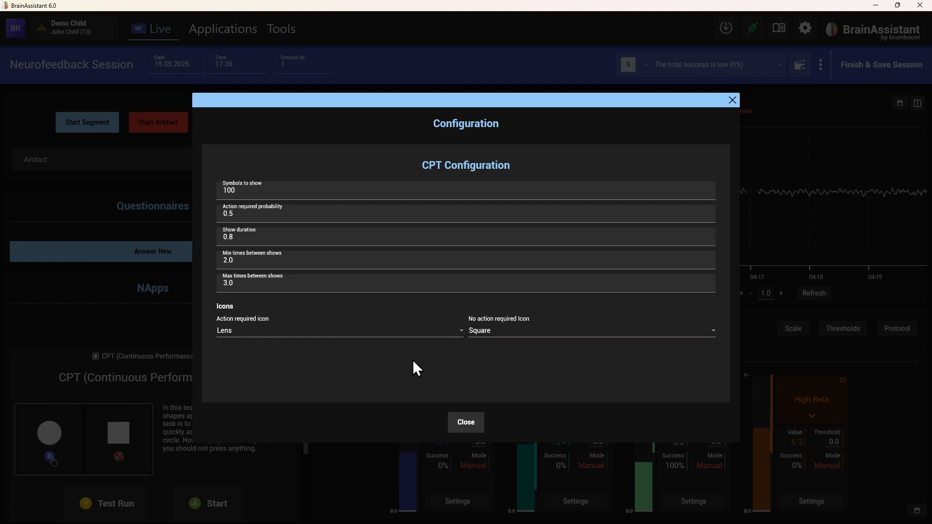
Step: Choose CircleHalf as the action required icon and close the CPT configuration
click(389, 330)
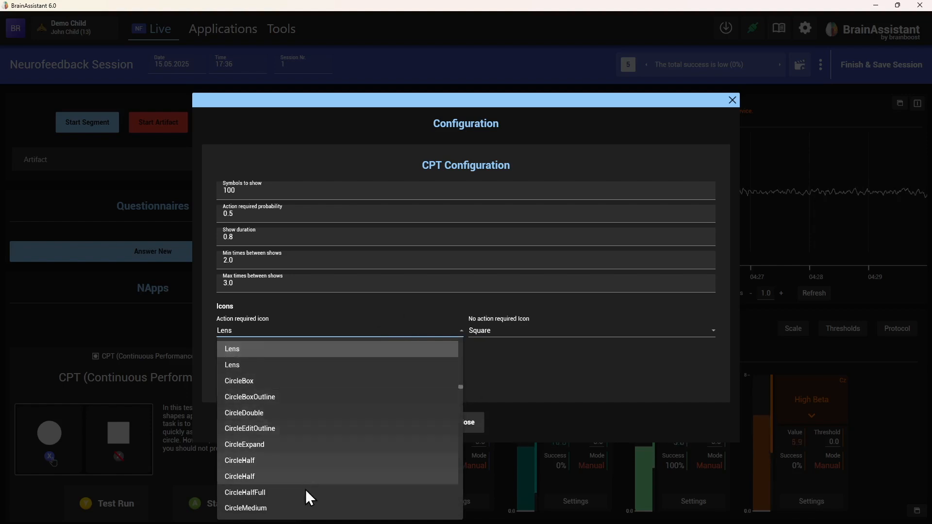
scroll(321, 360, down, 3)
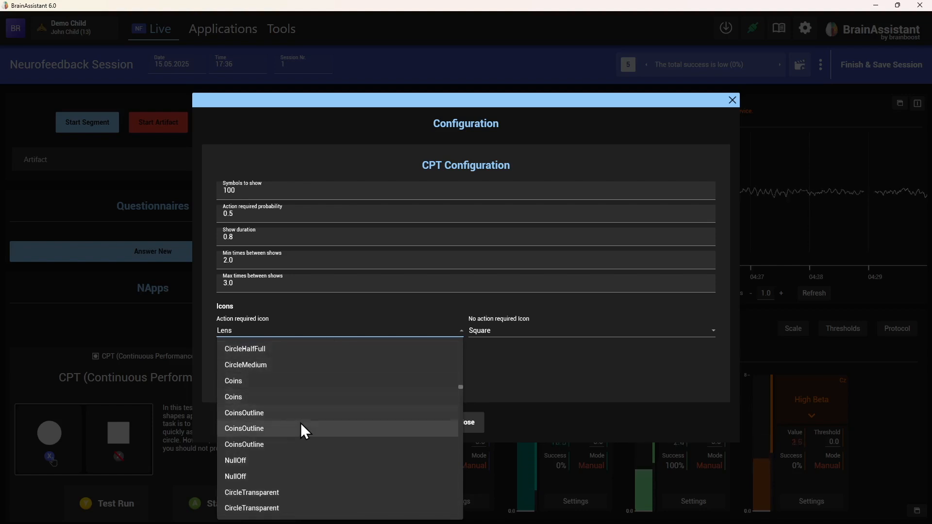
scroll(307, 412, up, 1)
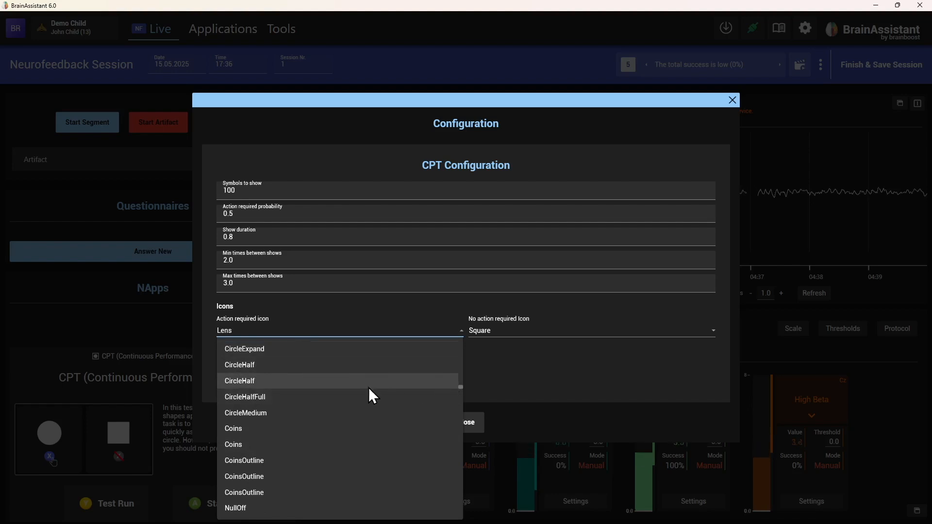
click(266, 365)
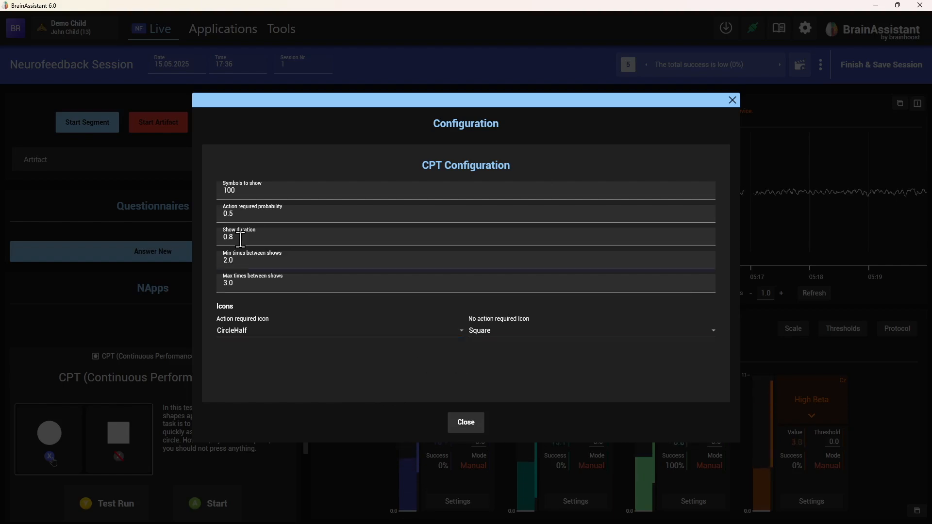
click(473, 425)
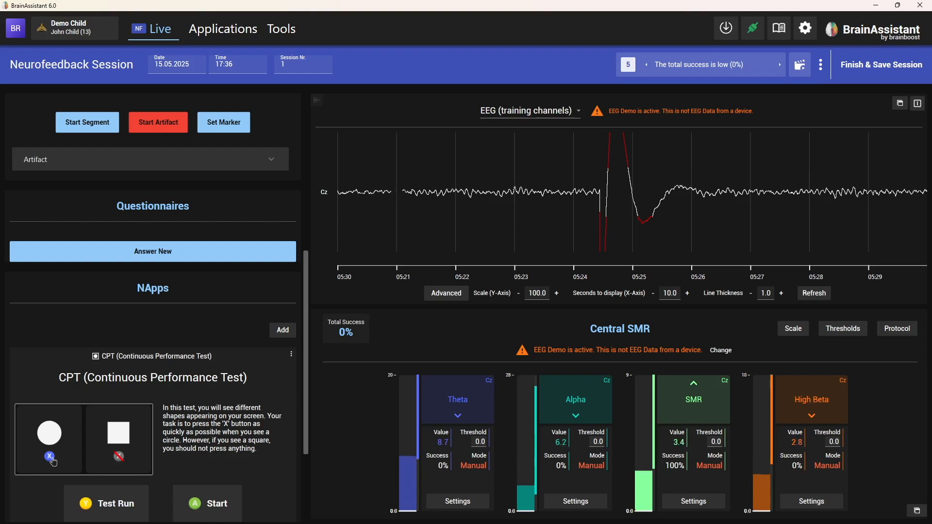
Step: Start the CPT test from its separate window and reposition that window
key(alt+Tab)
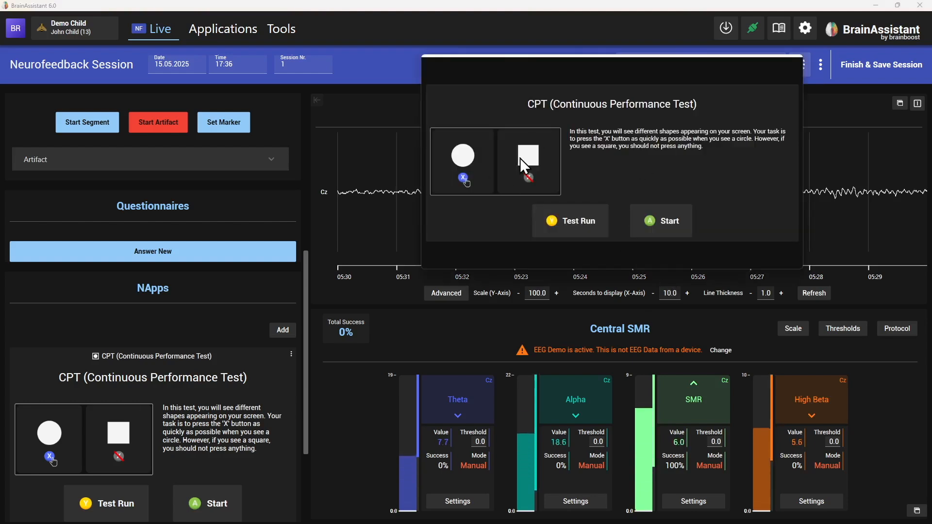
click(674, 227)
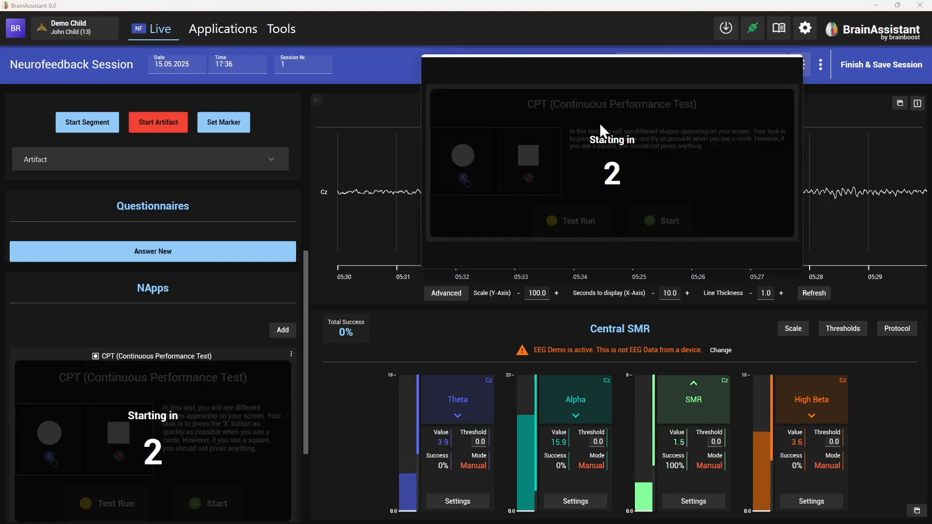
drag(589, 70, 530, 109)
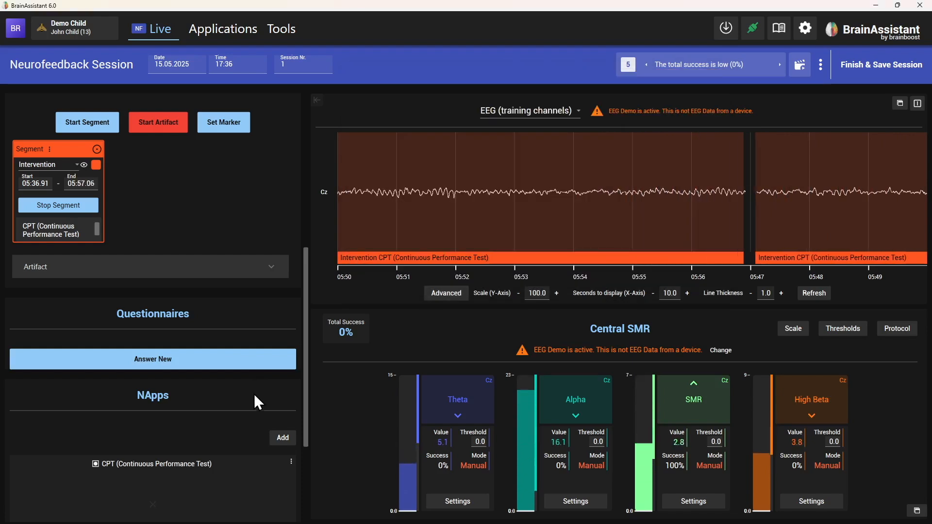
Step: Add the Calculate (Count from X to Y) NApp, reposition its separate window and start the test
click(282, 437)
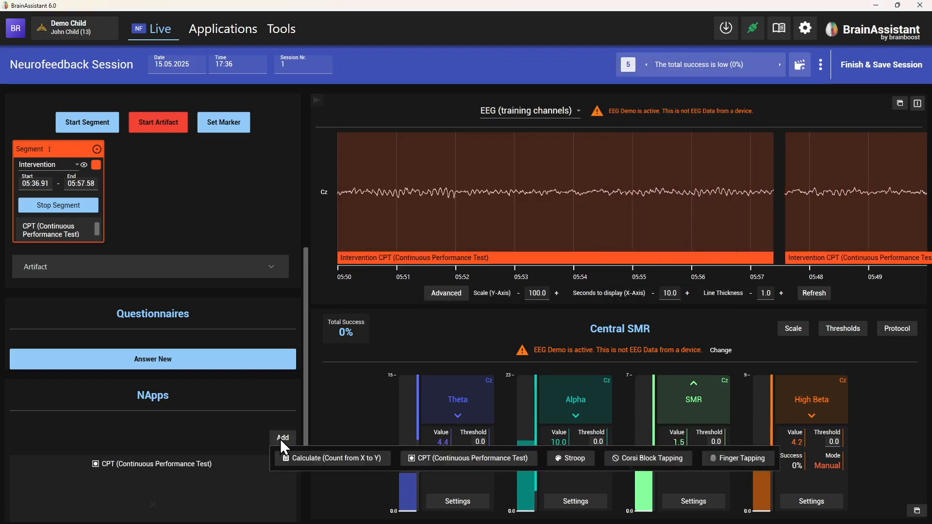
click(334, 461)
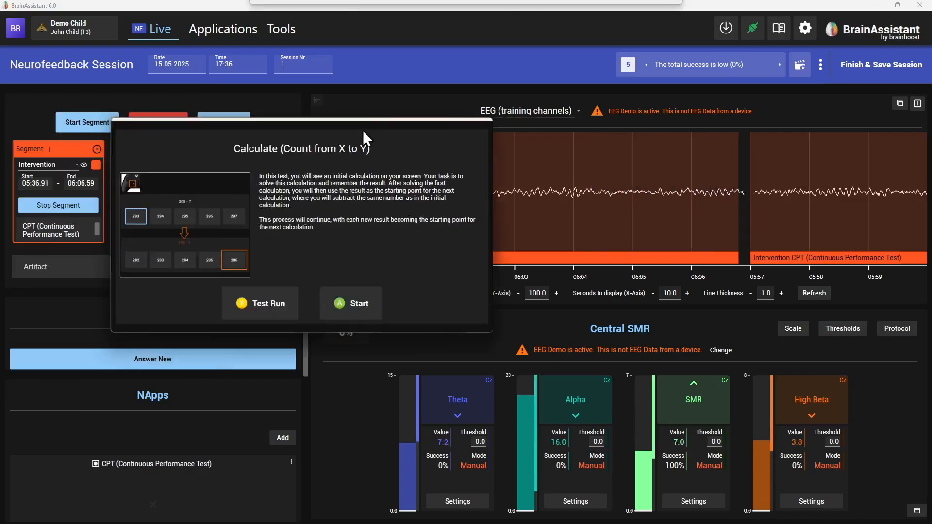
drag(364, 133, 531, 194)
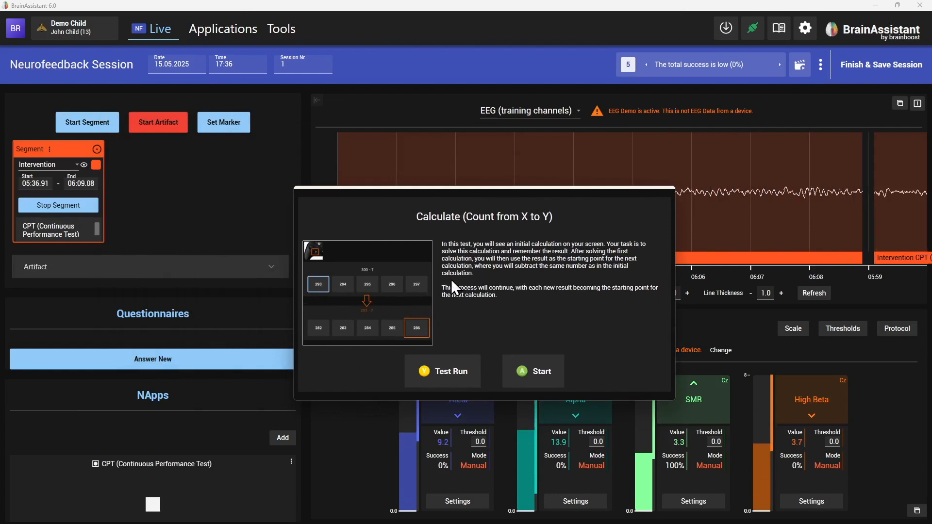
click(535, 373)
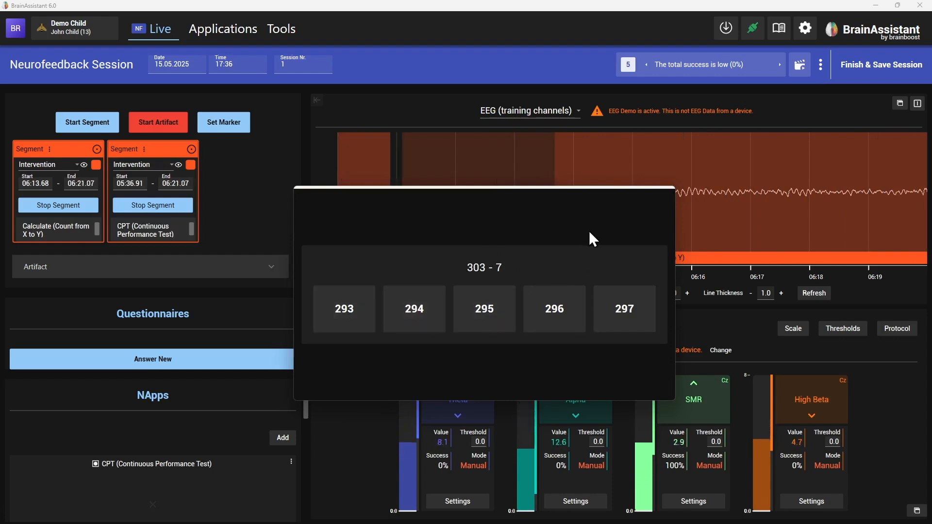
Step: Answer the successive minus-7 calculations with 296, 289, 282, 275 and 268
click(557, 318)
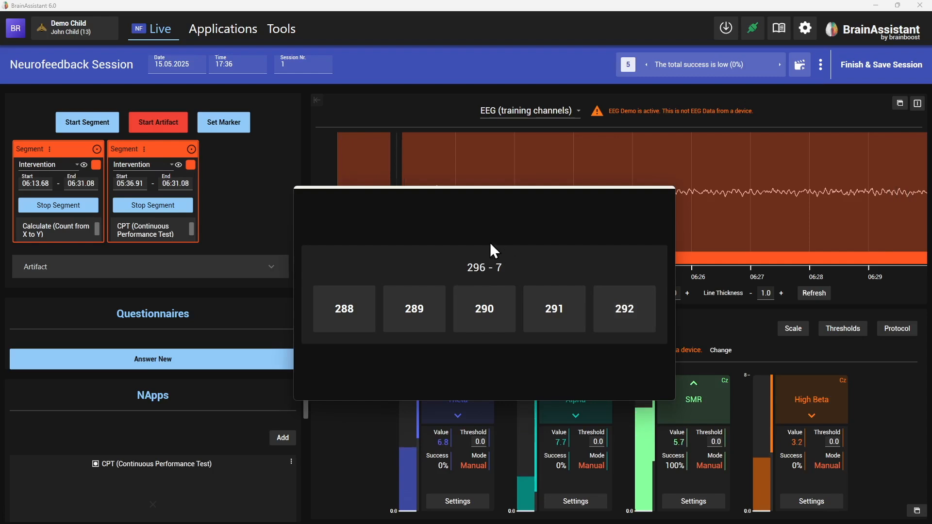
click(414, 321)
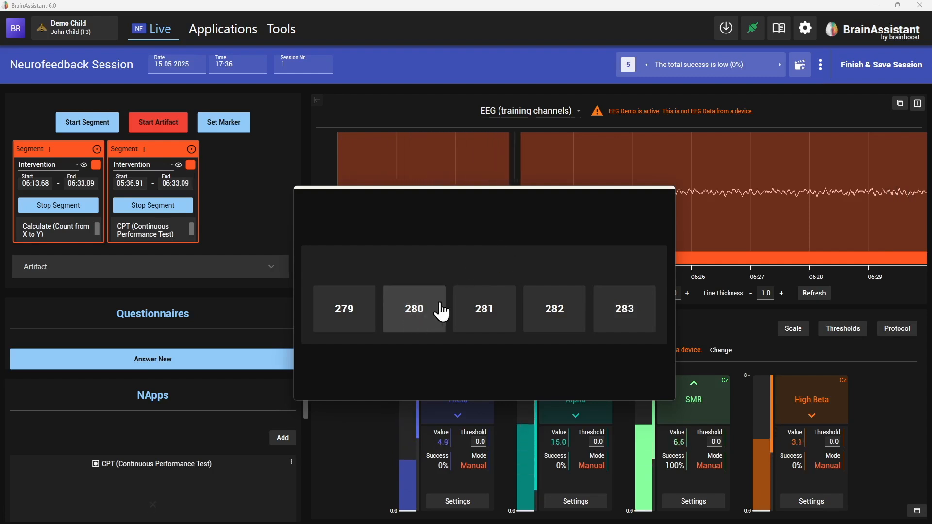
click(547, 316)
click(547, 317)
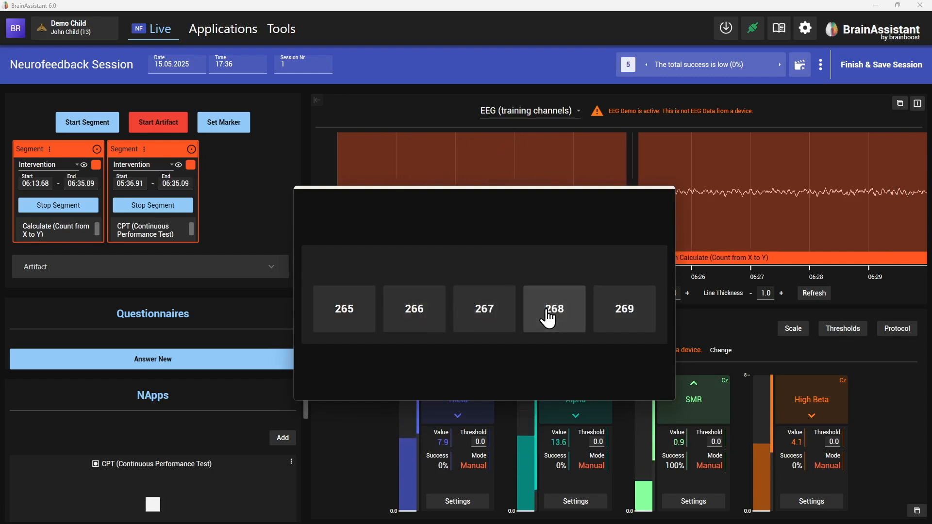
click(547, 317)
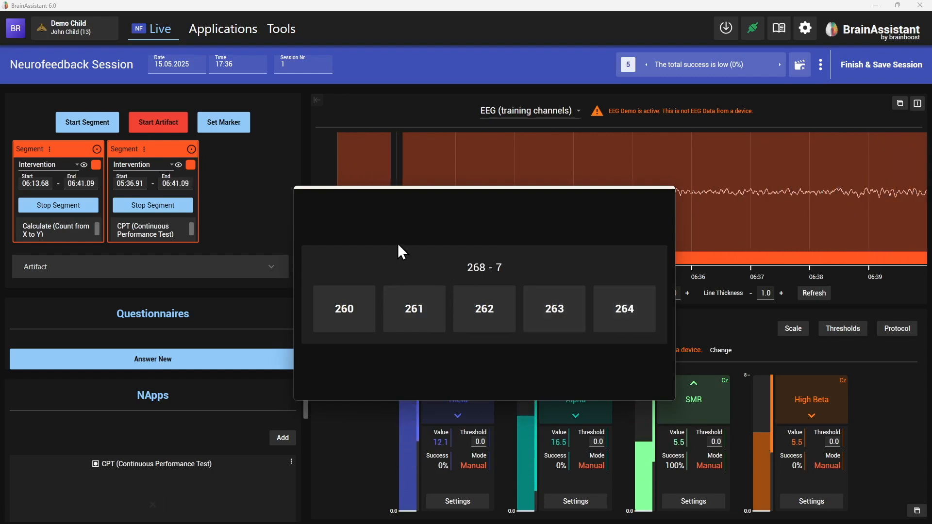
Step: Open the configuration of the Calculate (Count from X to Y) NApp and set the count step to 3
click(277, 313)
scroll(245, 453, down, 2)
scroll(244, 452, down, 2)
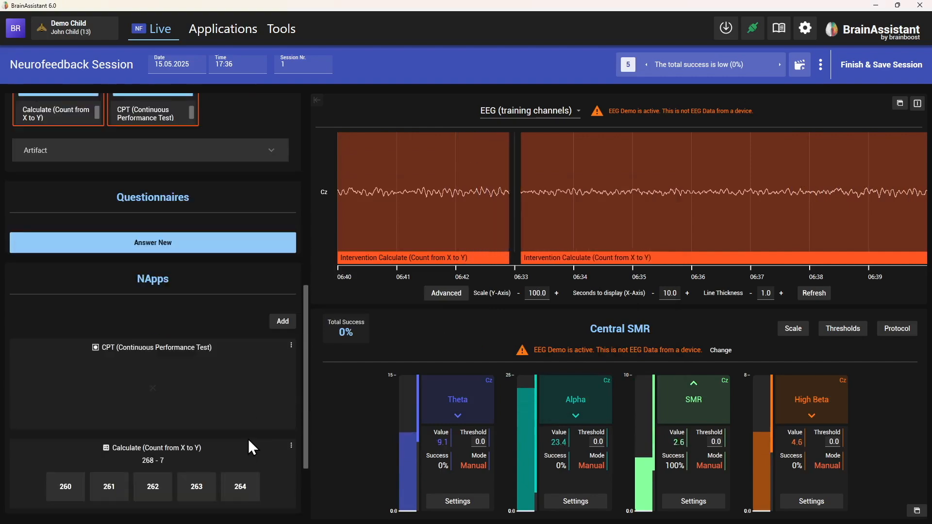
click(291, 445)
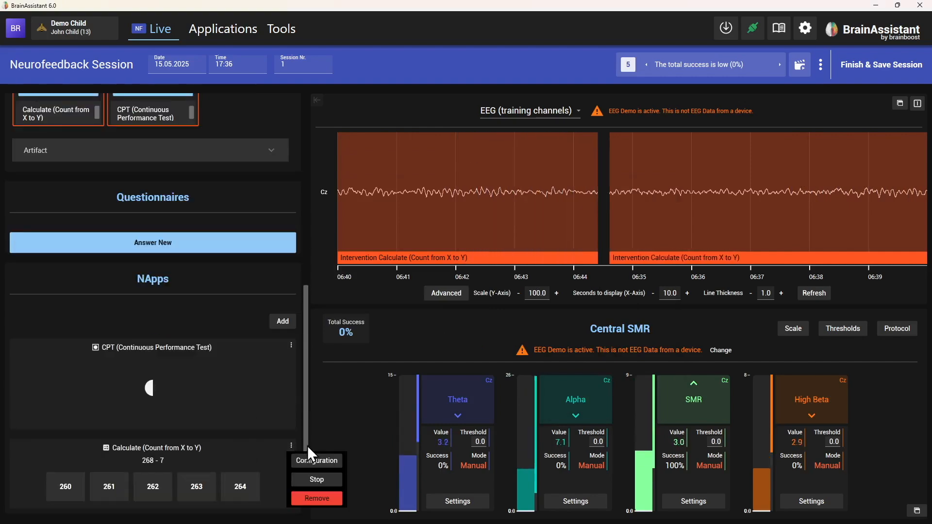
click(331, 461)
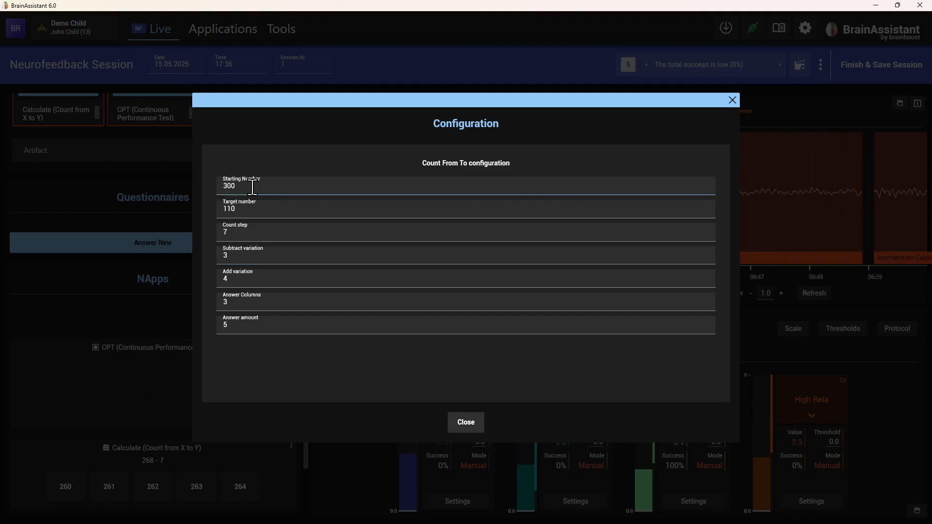
click(241, 187)
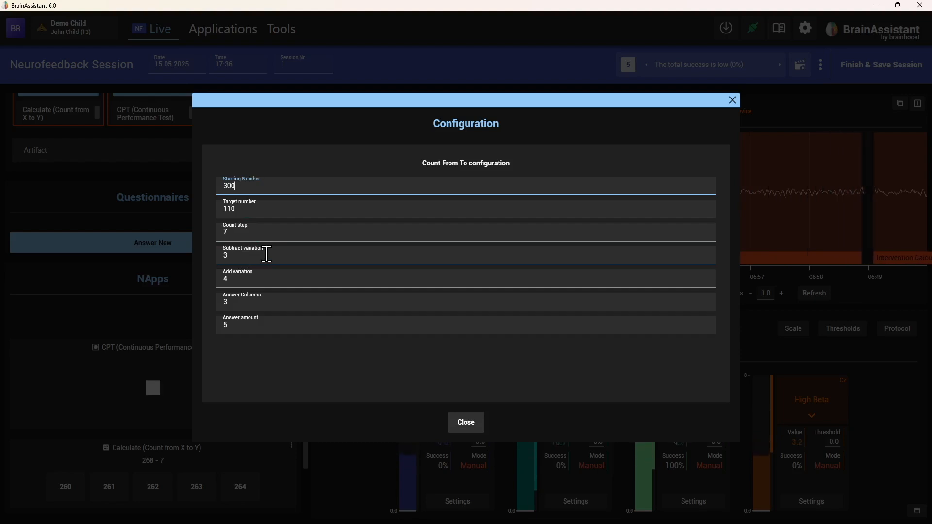
click(250, 208)
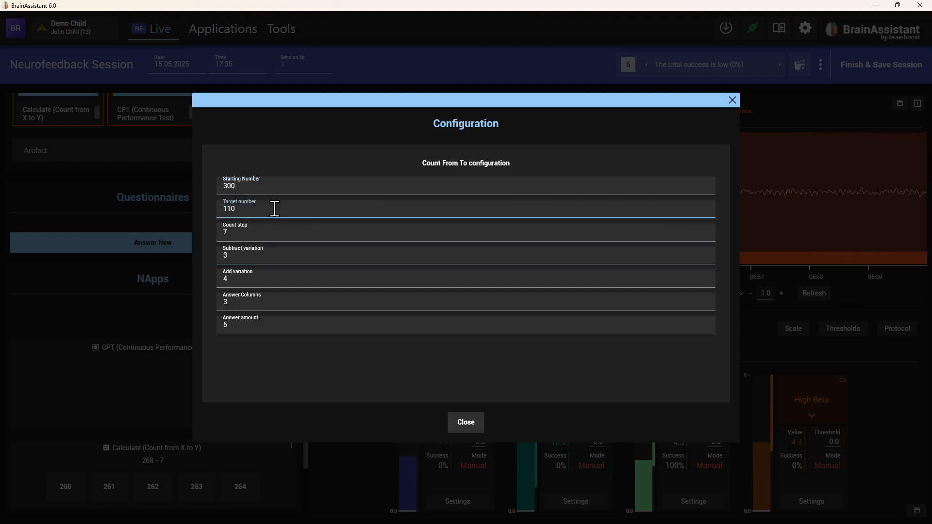
click(238, 233)
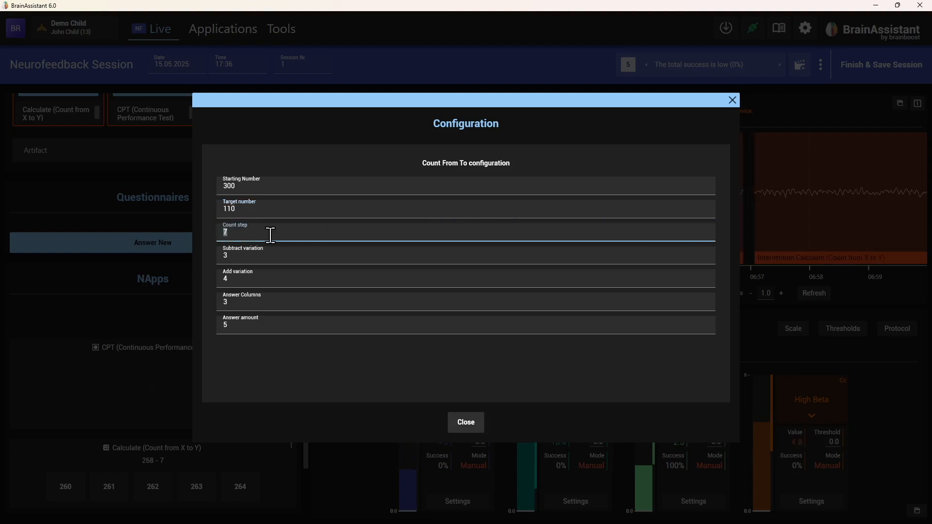
text(3)
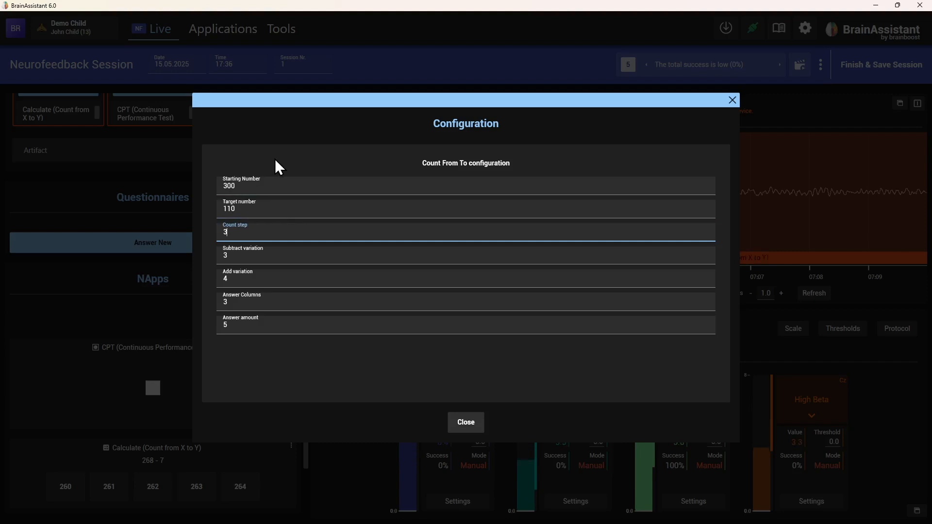
Step: Set the answer amount to 10 and close the Count From To configuration
click(238, 325)
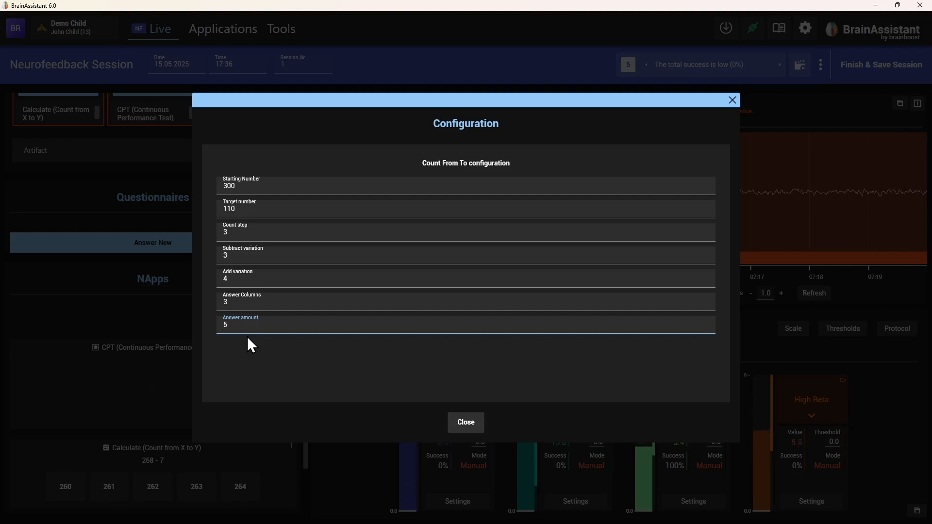
key(BackSpace)
text(3)
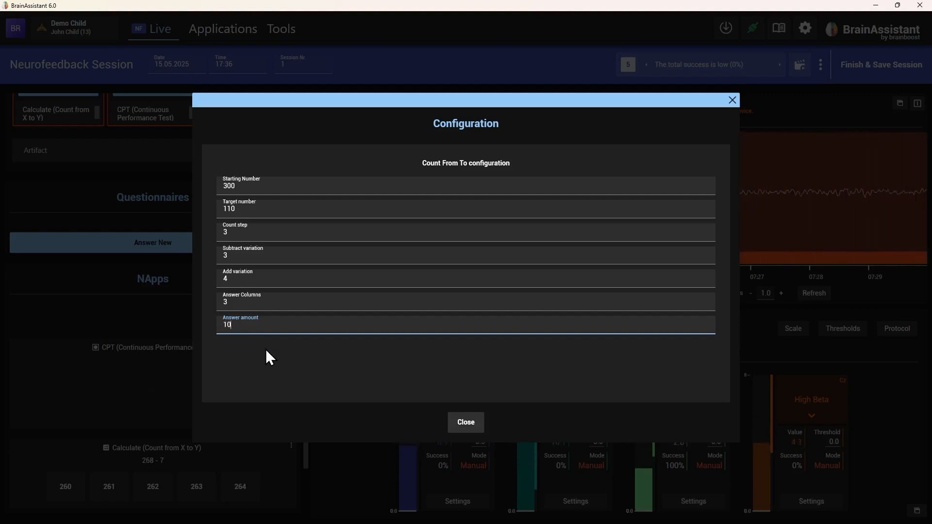
click(474, 424)
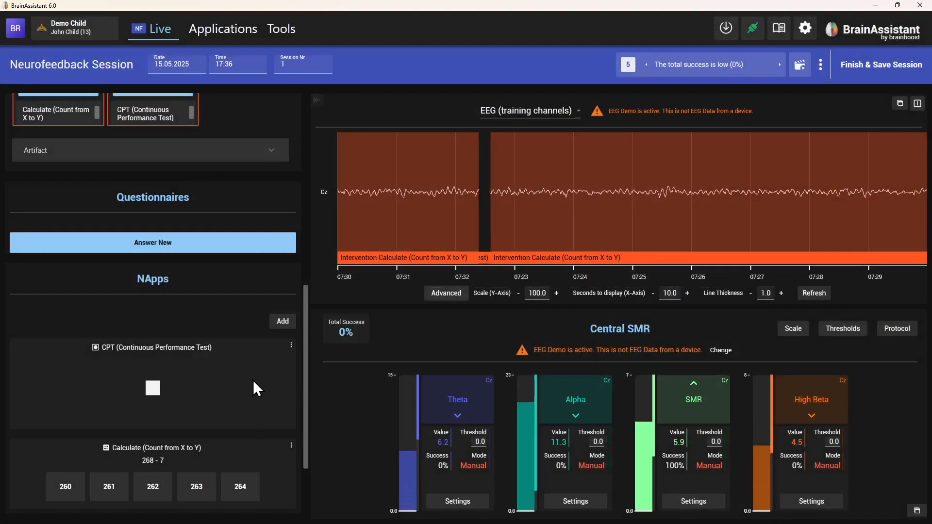
Step: Add the Stroop NApp to the session and start the test in its separate window
click(282, 322)
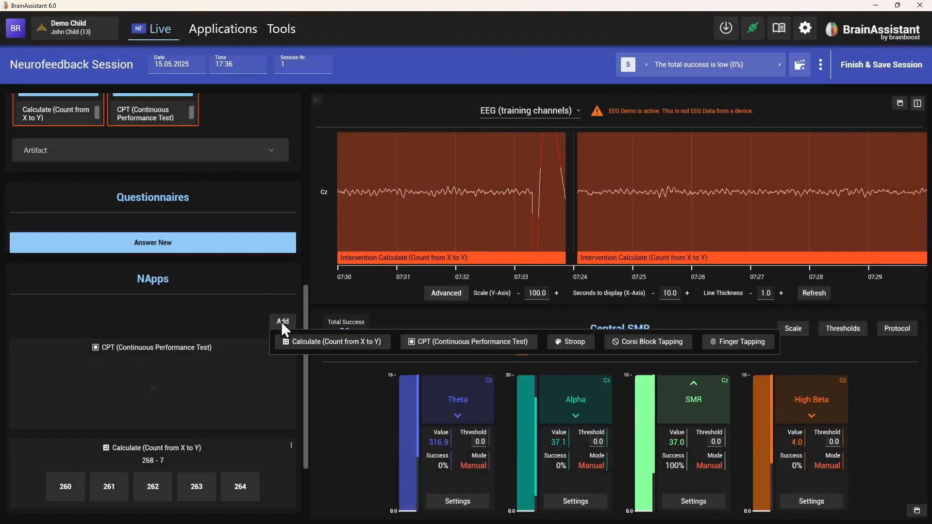
click(569, 344)
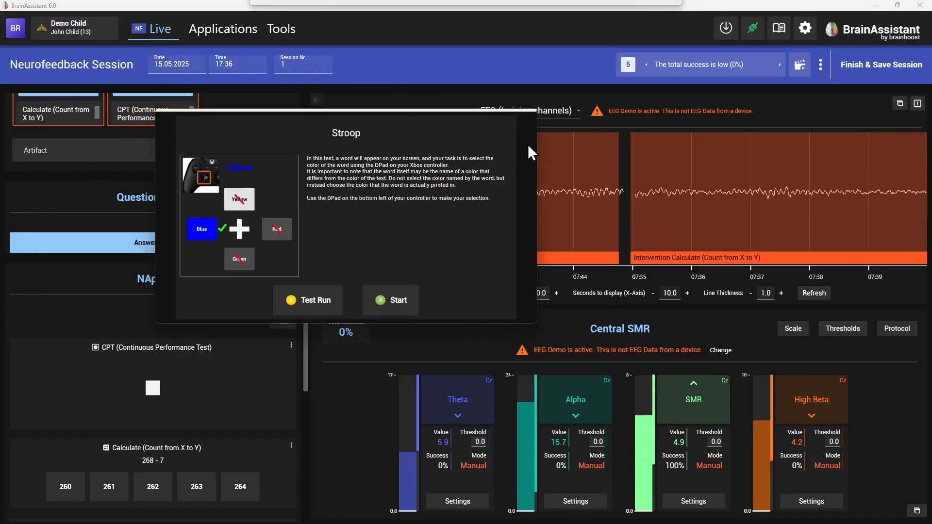
click(397, 287)
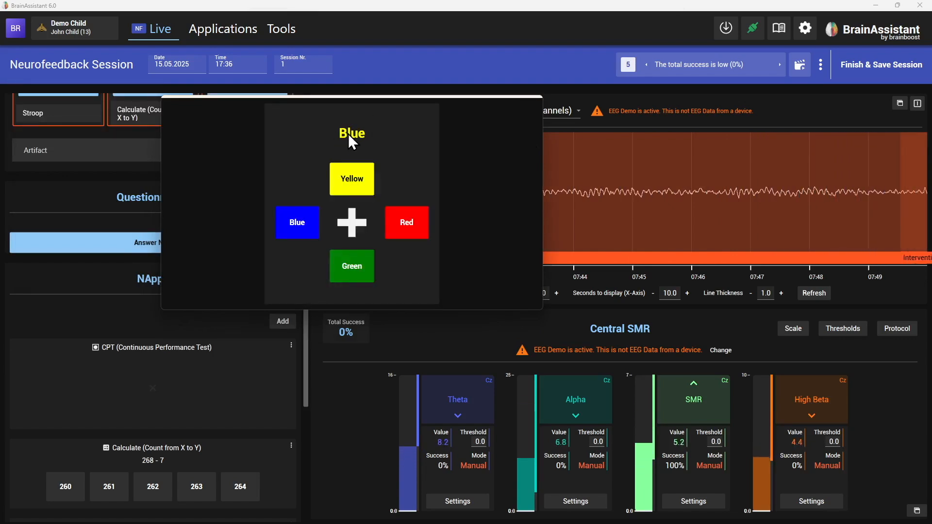
Step: Answer three Stroop words by their printed colour: Yellow, Yellow and Blue
click(358, 189)
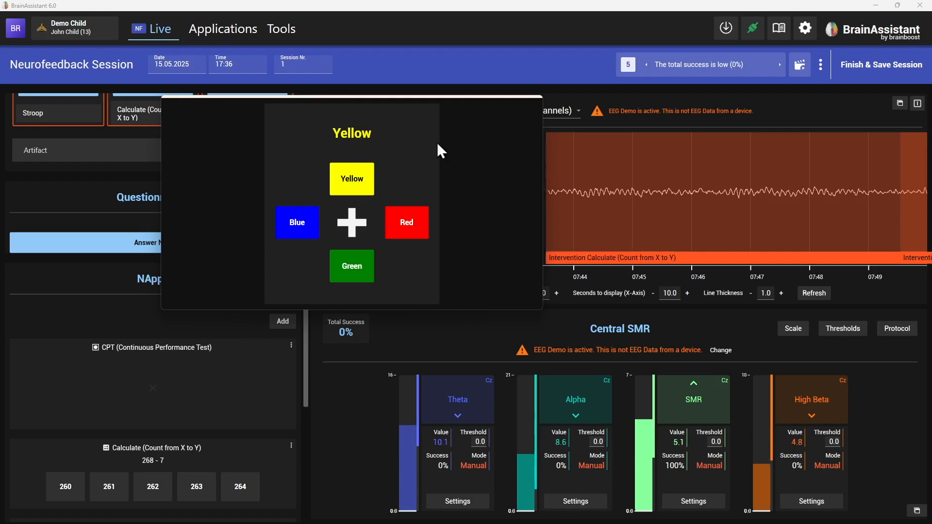
click(353, 188)
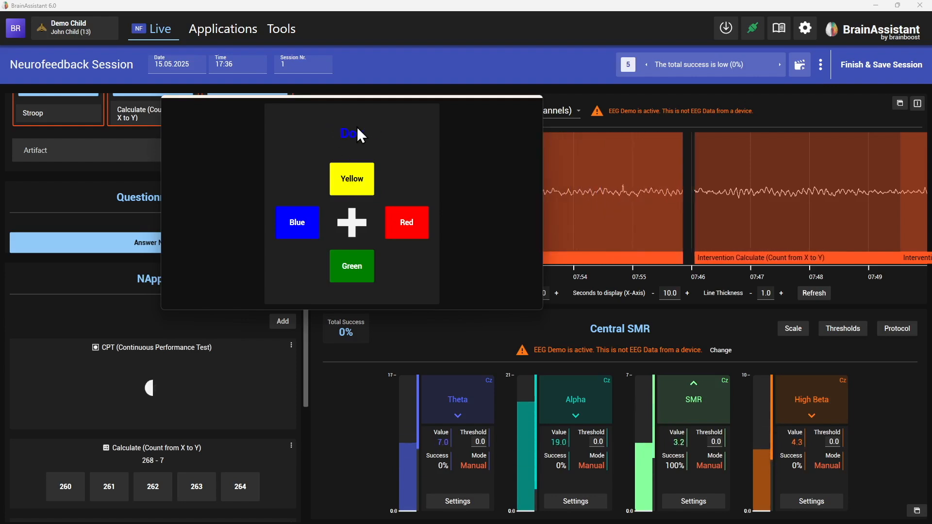
click(294, 224)
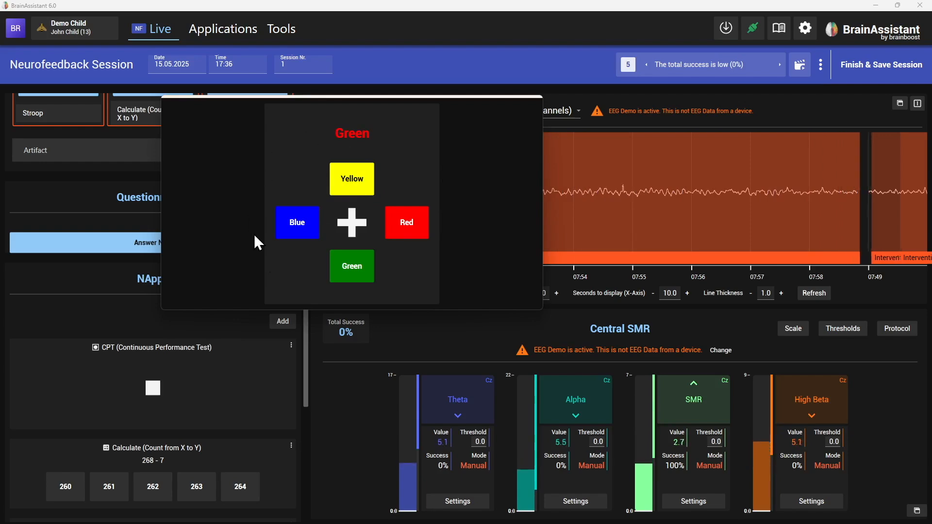
Step: Open the Stroop NApp's configuration, review its total words to show setting and close it
click(227, 321)
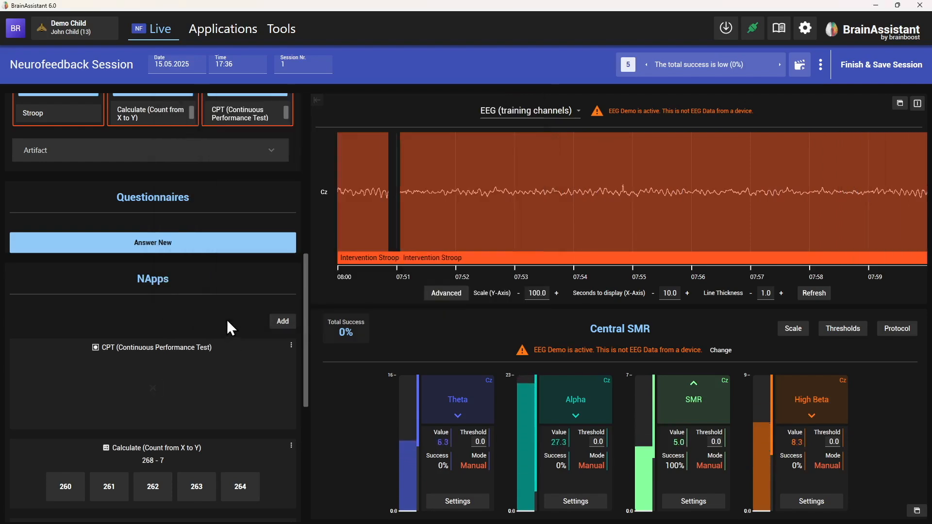
scroll(240, 401, down, 3)
click(290, 407)
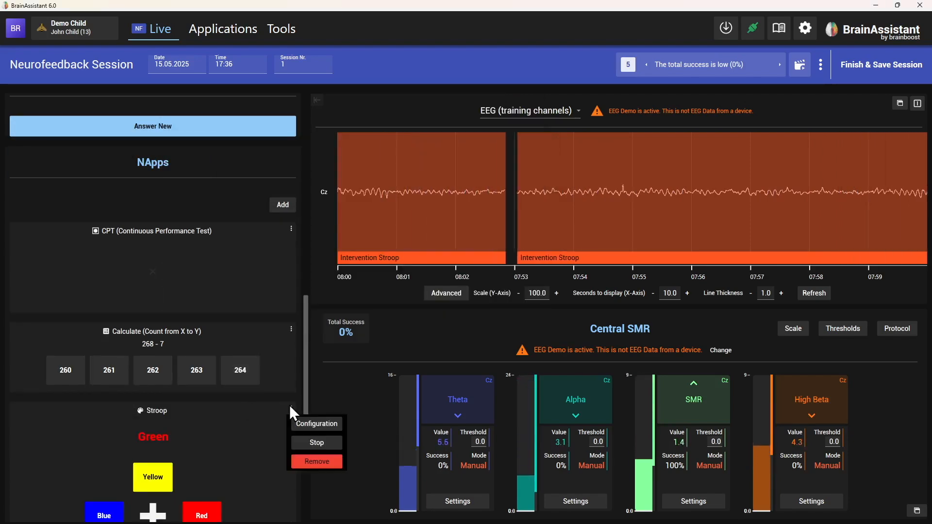
click(299, 424)
click(238, 184)
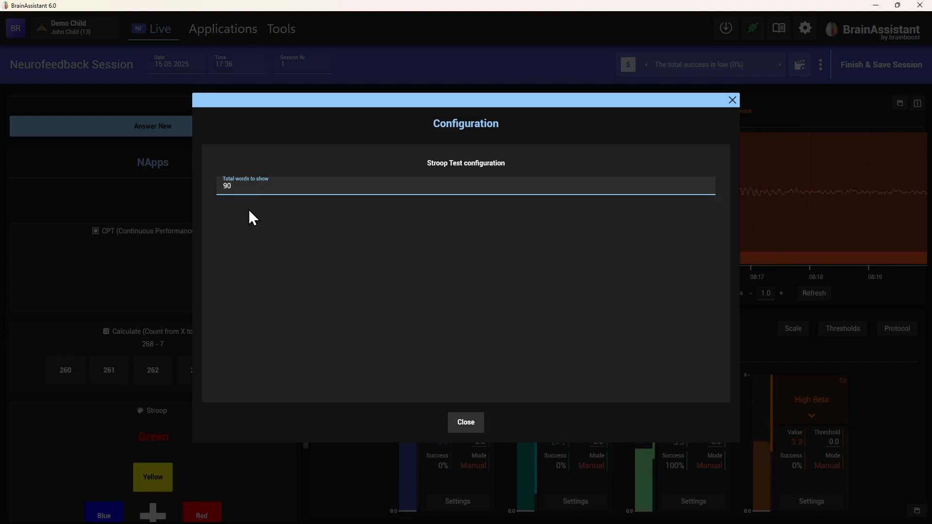
click(289, 215)
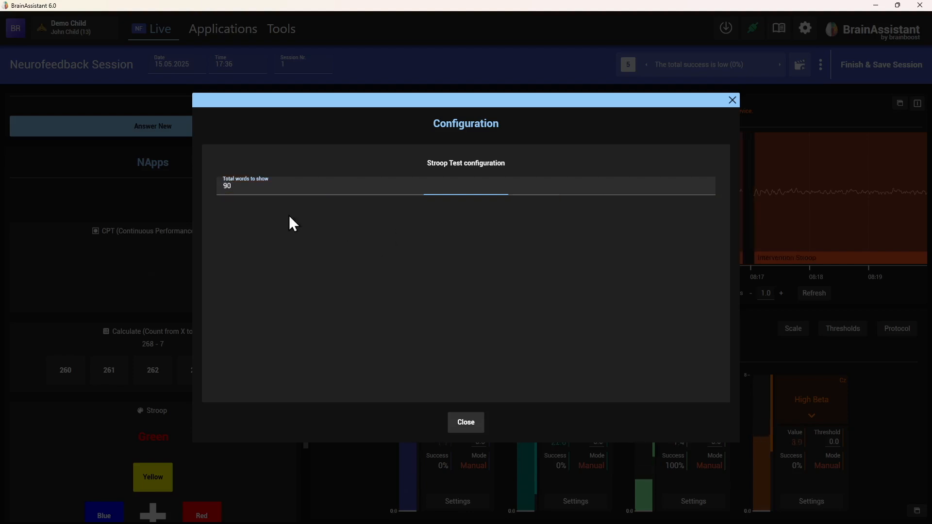
drag(235, 187, 218, 190)
click(255, 217)
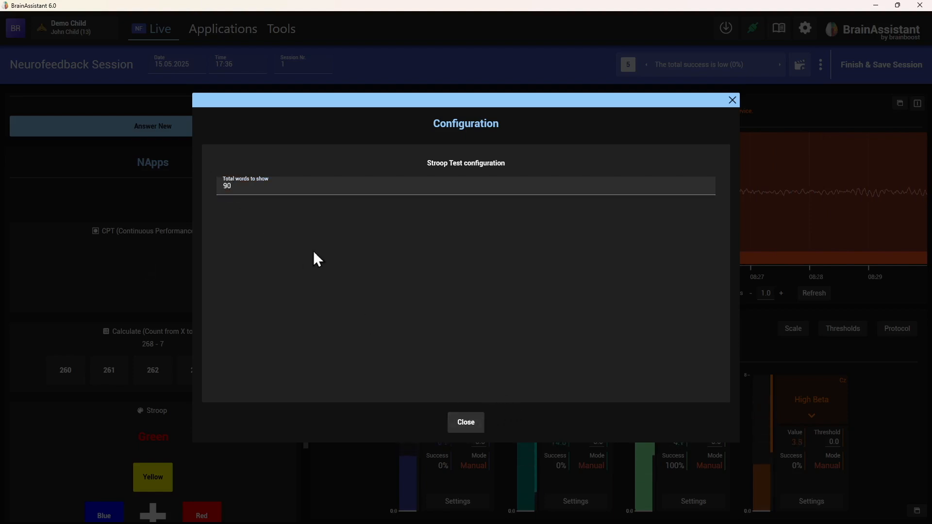
click(464, 423)
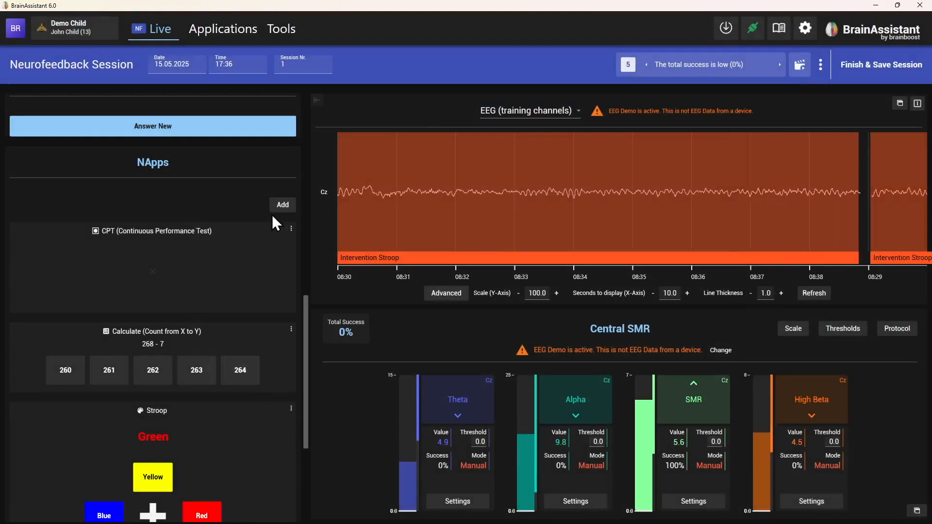
Step: Add the Corsi Block Tapping NApp, take it out of full screen, reposition its window and start the test
click(283, 204)
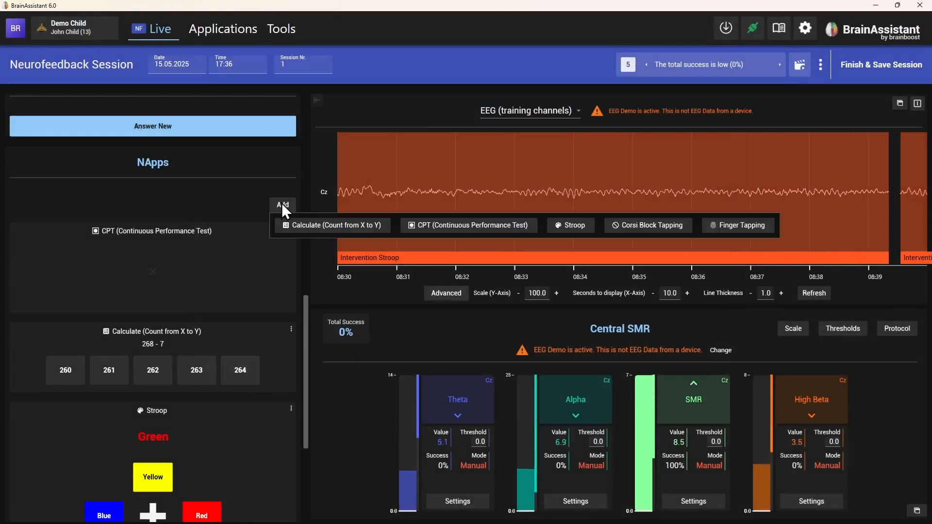
click(676, 233)
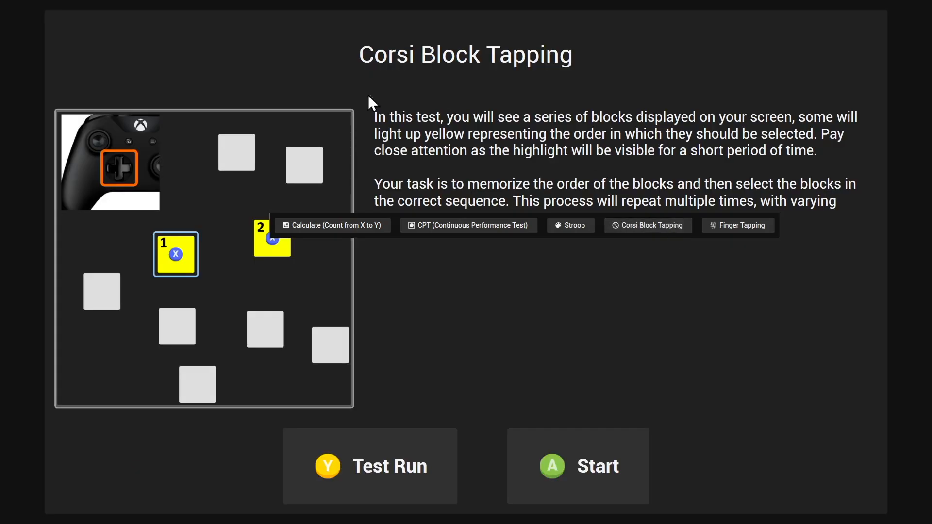
key(Escape)
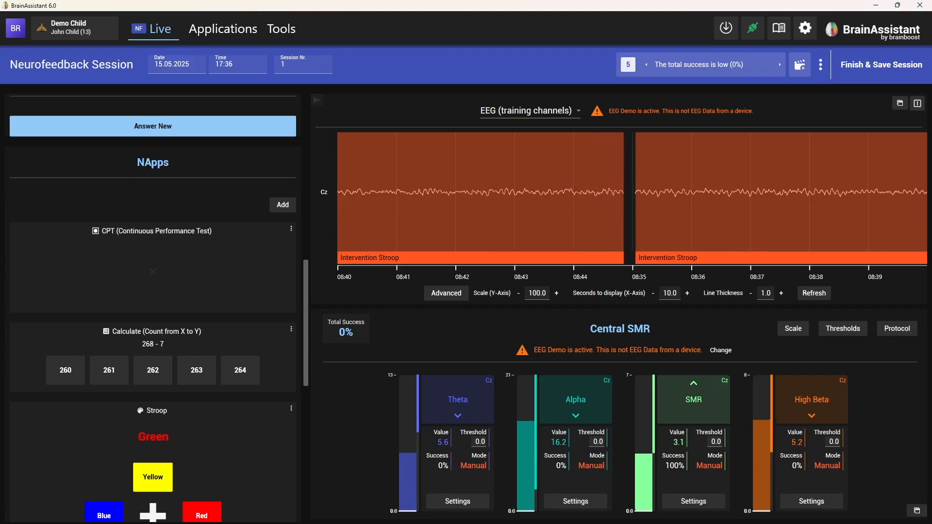
drag(1, 243, 663, 181)
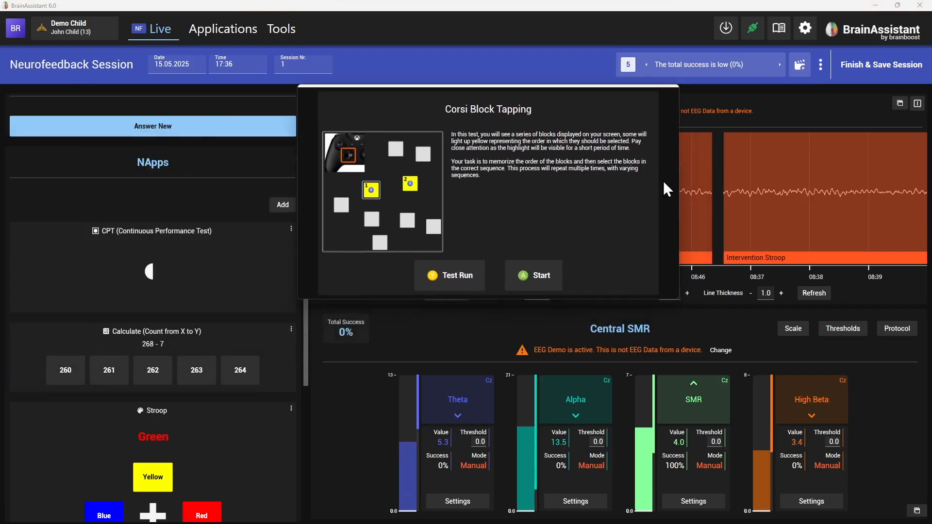
click(524, 276)
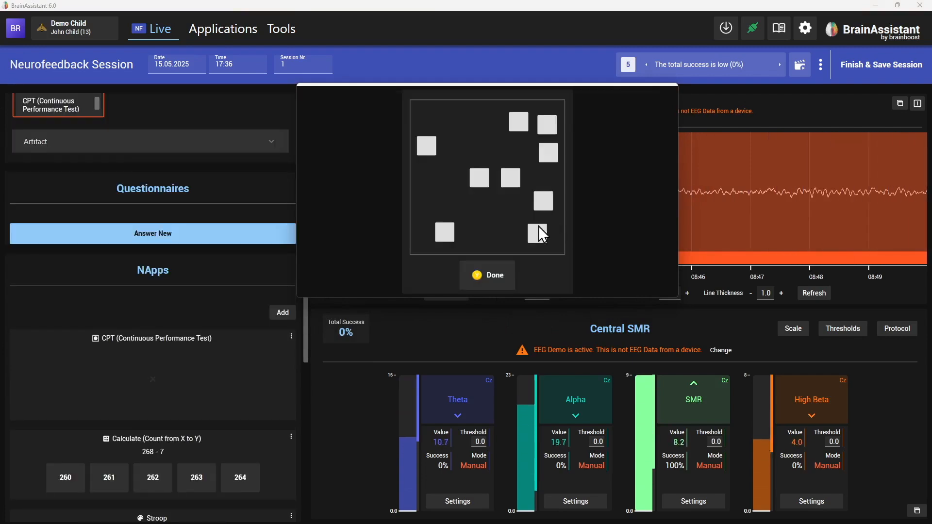
Step: Repeat the first Corsi sequence by picking the upper-left and lower-left blocks, and submit the answer
click(424, 151)
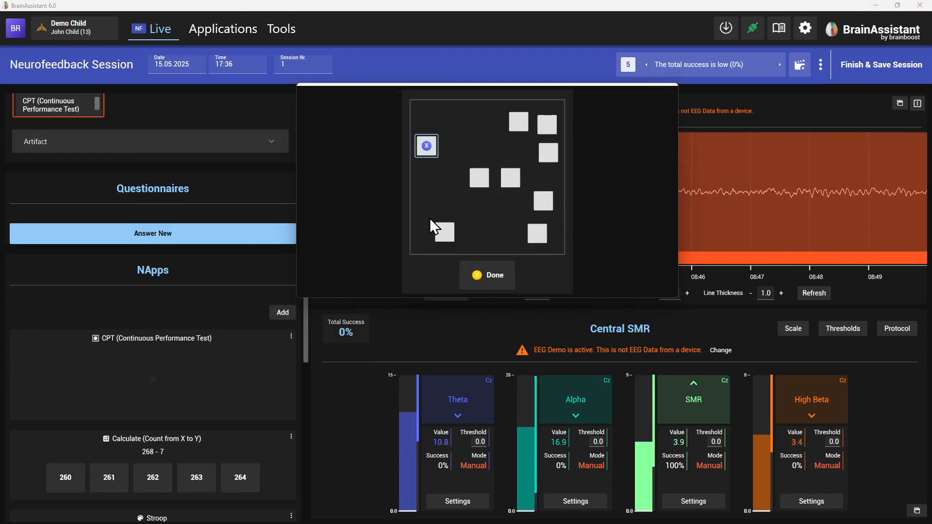
click(430, 149)
click(451, 235)
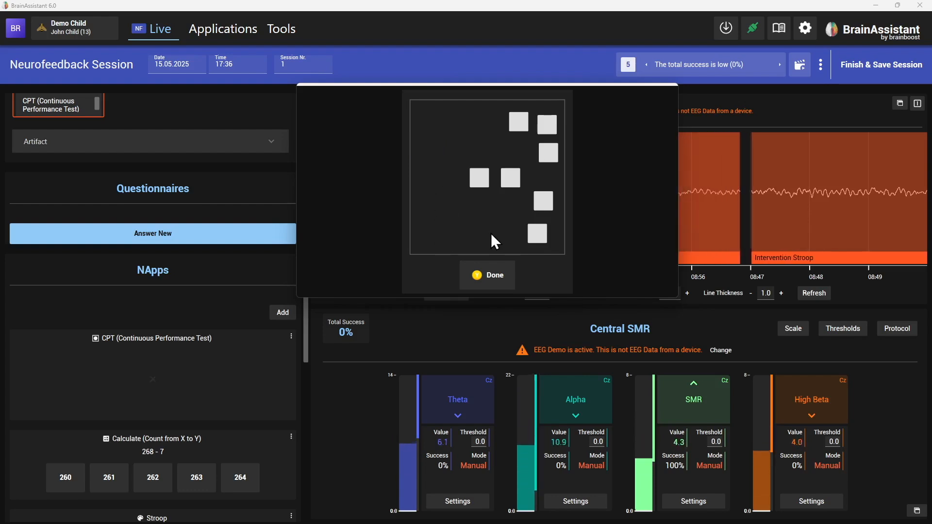
click(484, 278)
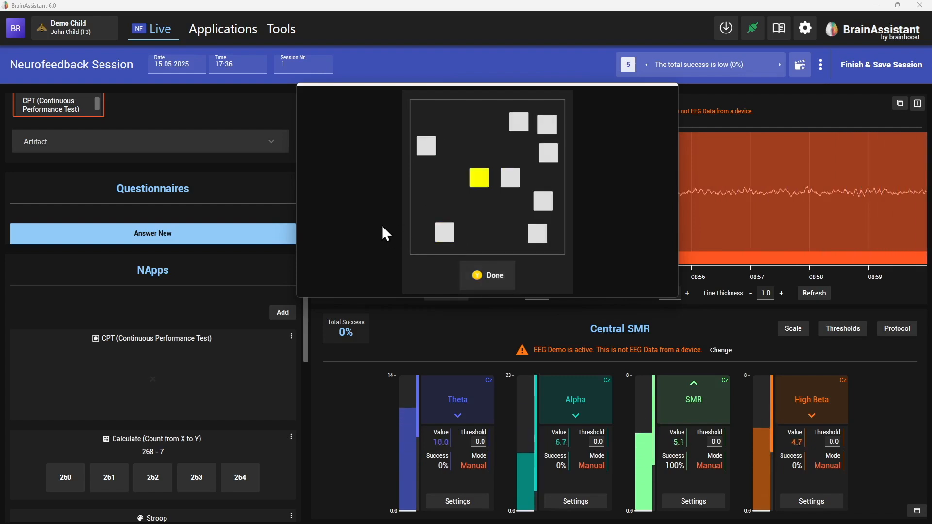
Step: Answer the second Corsi sequence with the two middle blocks and the lower-left block, and submit it
click(510, 179)
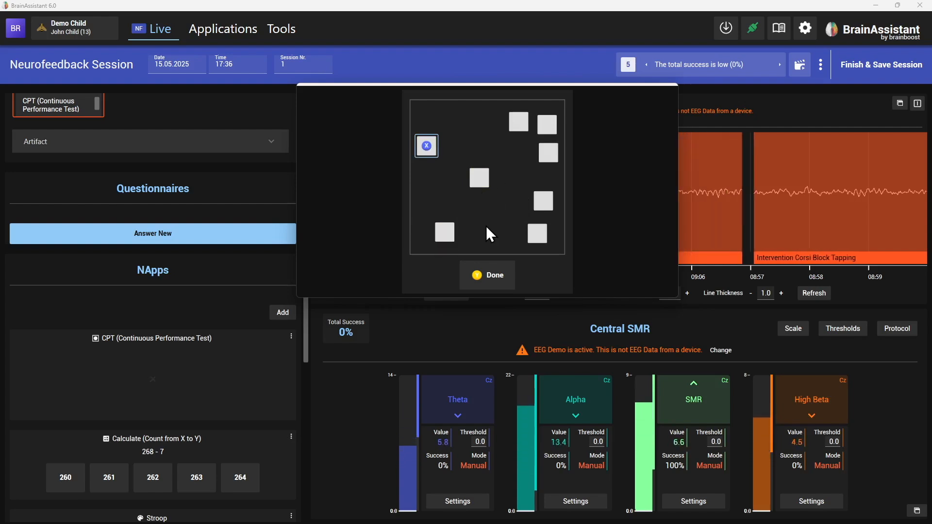
click(480, 180)
click(443, 238)
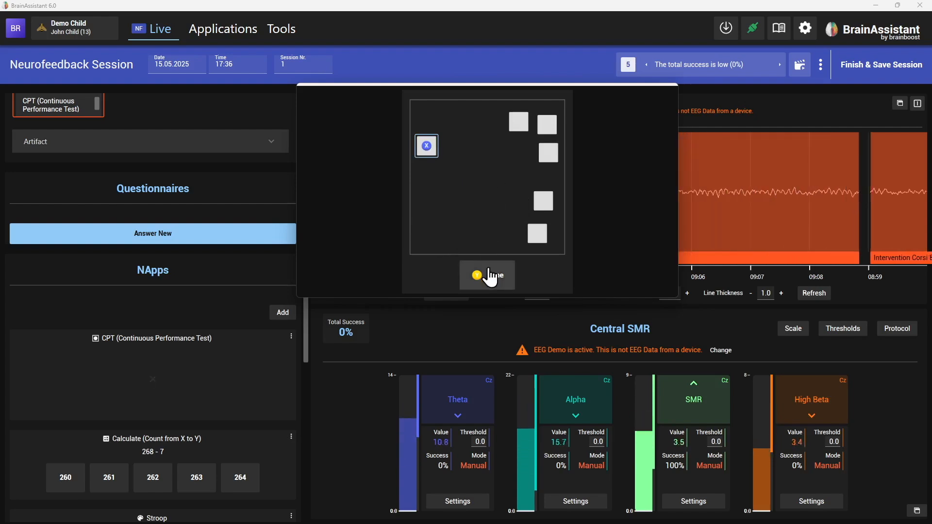
click(485, 273)
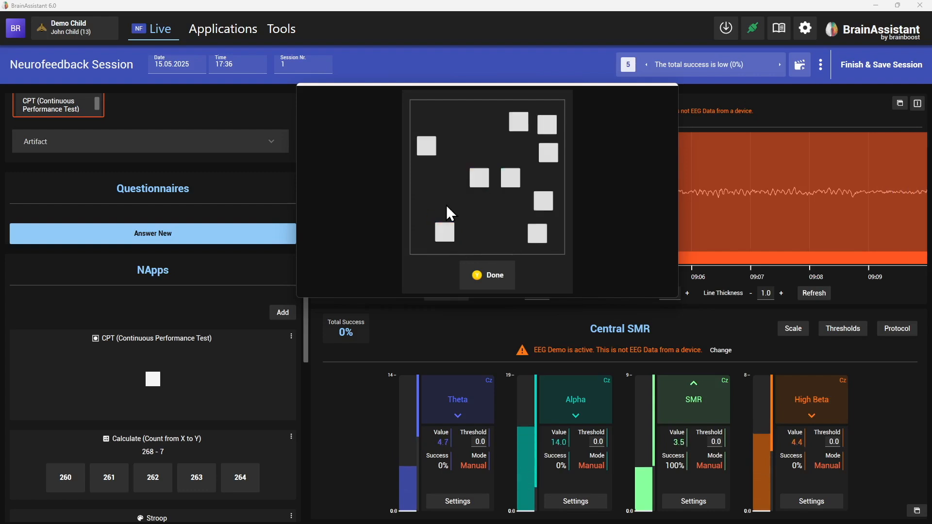
Step: Dismiss the Corsi Block Tapping window, open that NApp's configuration to check for configurable properties, and close it
click(241, 377)
scroll(244, 377, down, 5)
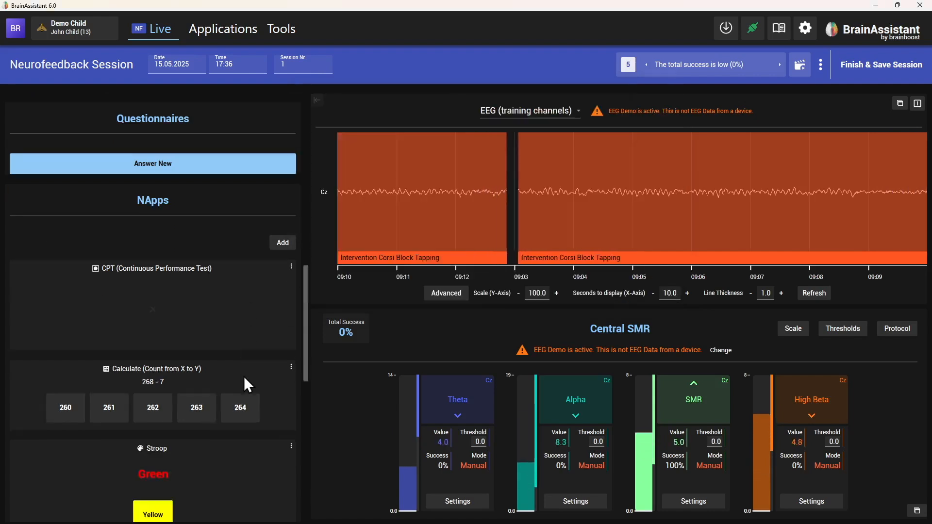
scroll(247, 374, down, 2)
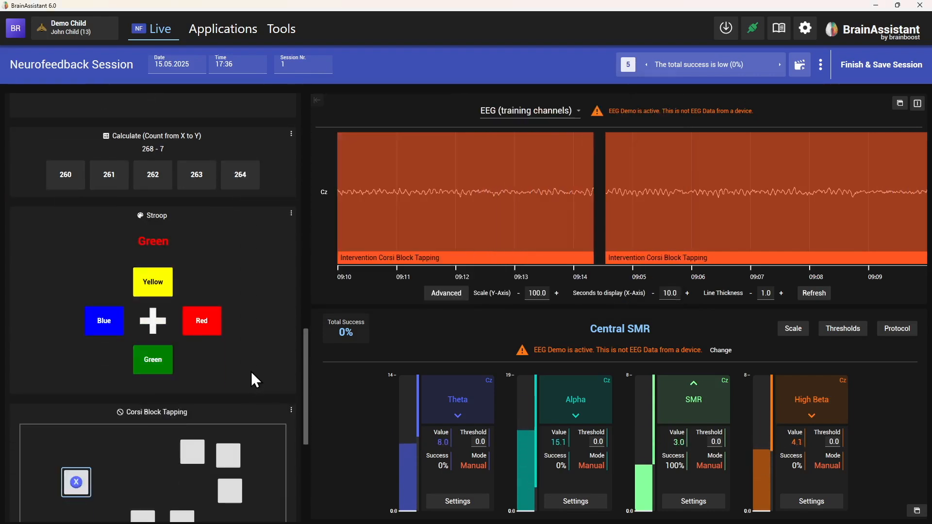
click(292, 411)
click(312, 427)
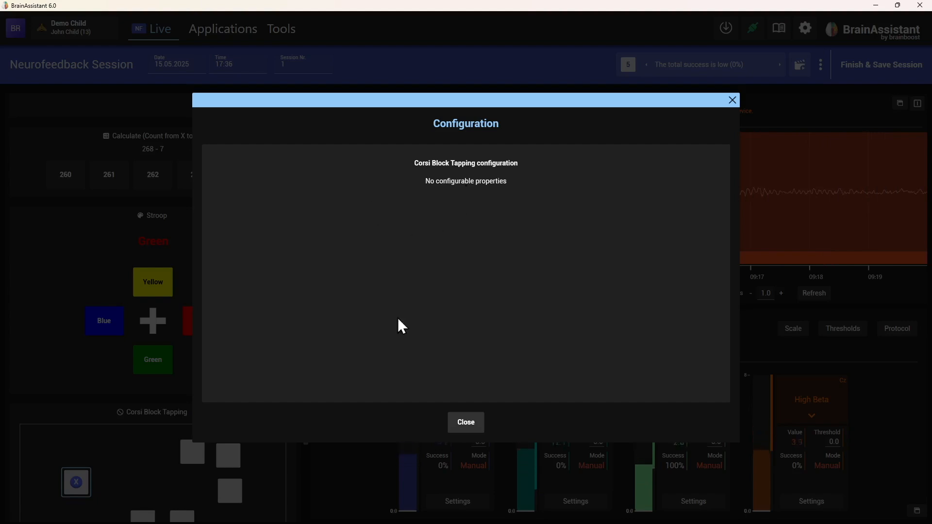
click(462, 427)
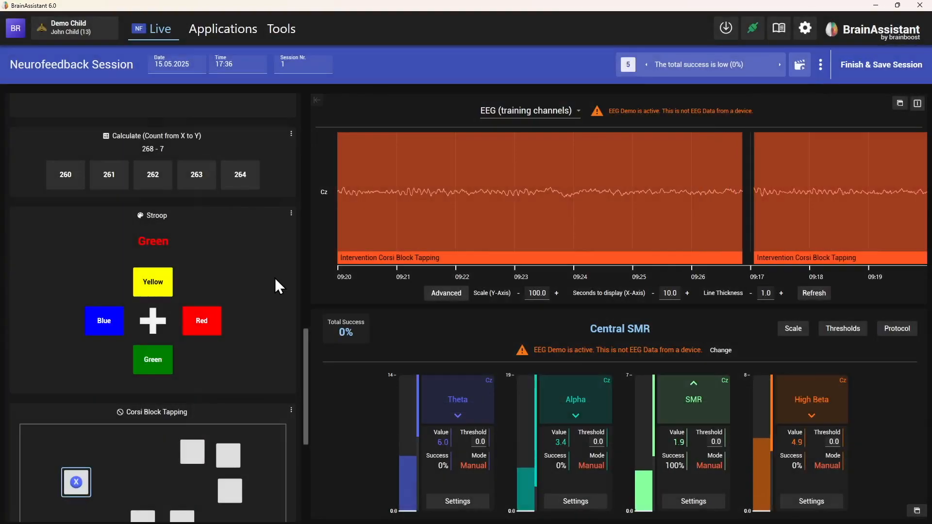
Step: Add the Finger Tapping NApp to the session, start the test and begin the right-hand countdown
scroll(276, 281, up, 5)
click(282, 266)
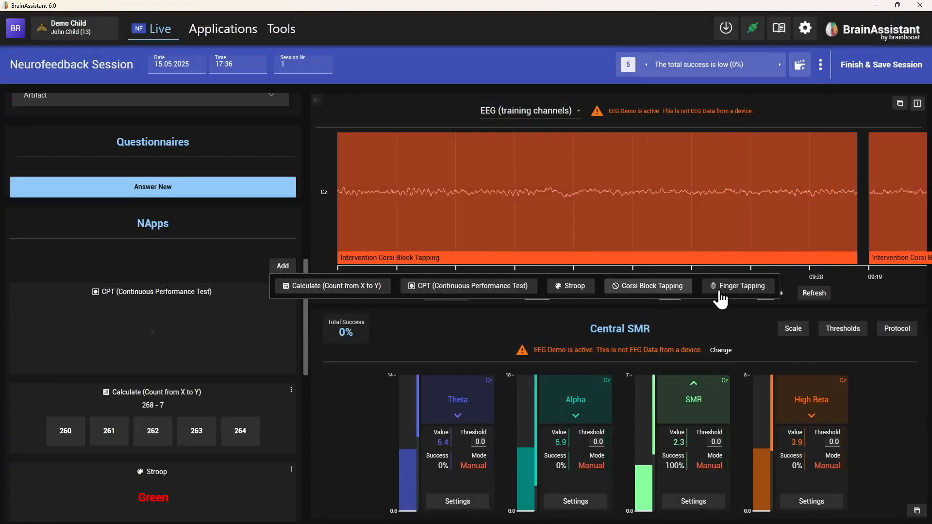
click(743, 286)
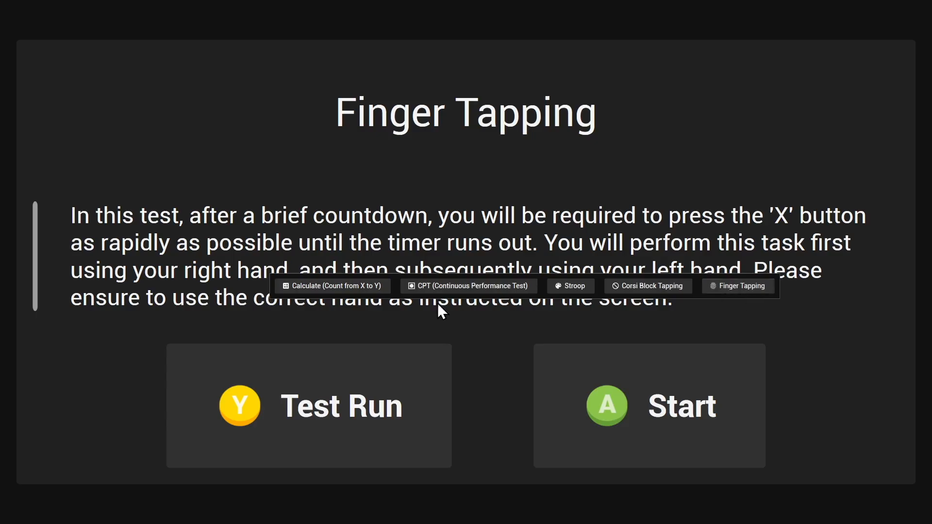
click(682, 412)
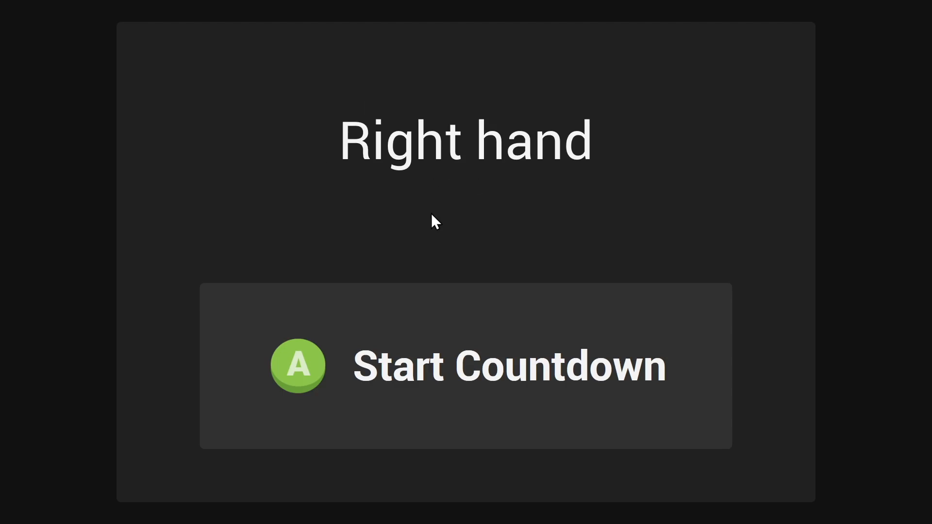
click(490, 347)
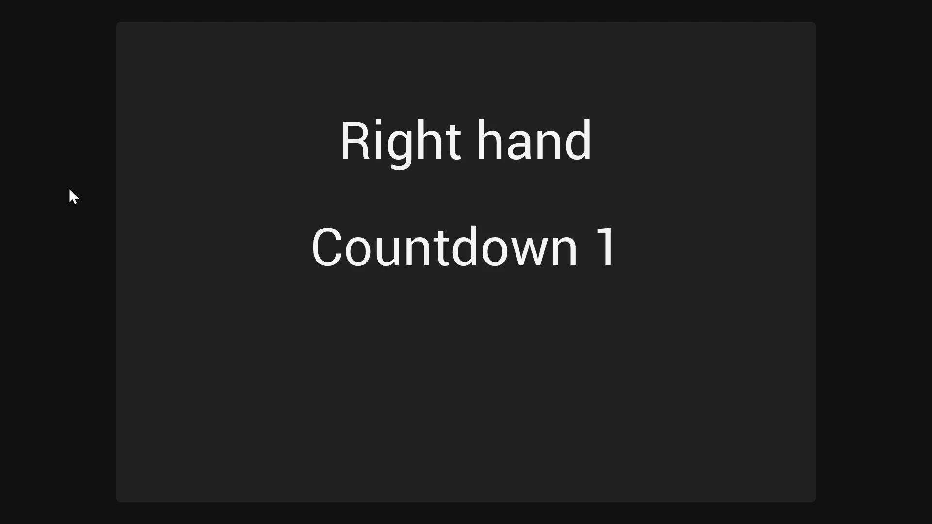
Step: Tap rapidly and repeatedly during the right-hand round of the Finger Tapping test
click(394, 357)
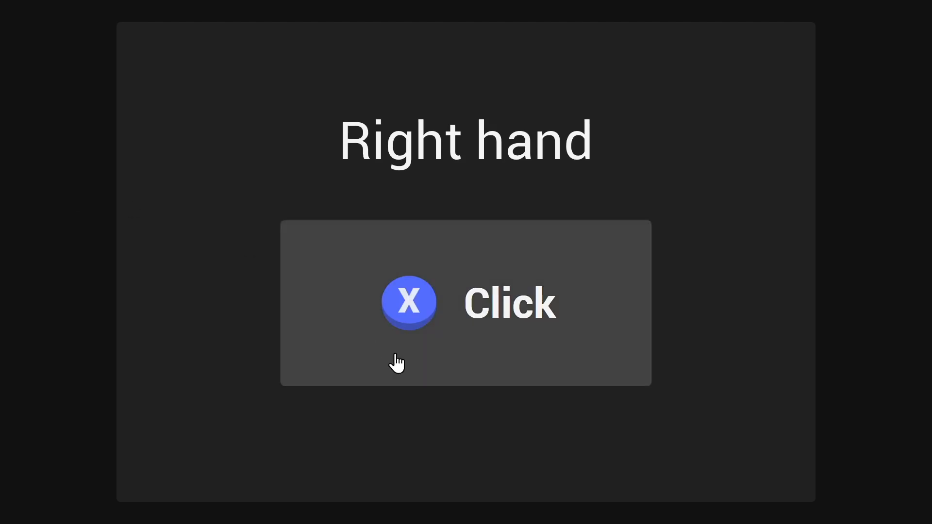
click(395, 354)
click(395, 354)
click(396, 354)
click(395, 355)
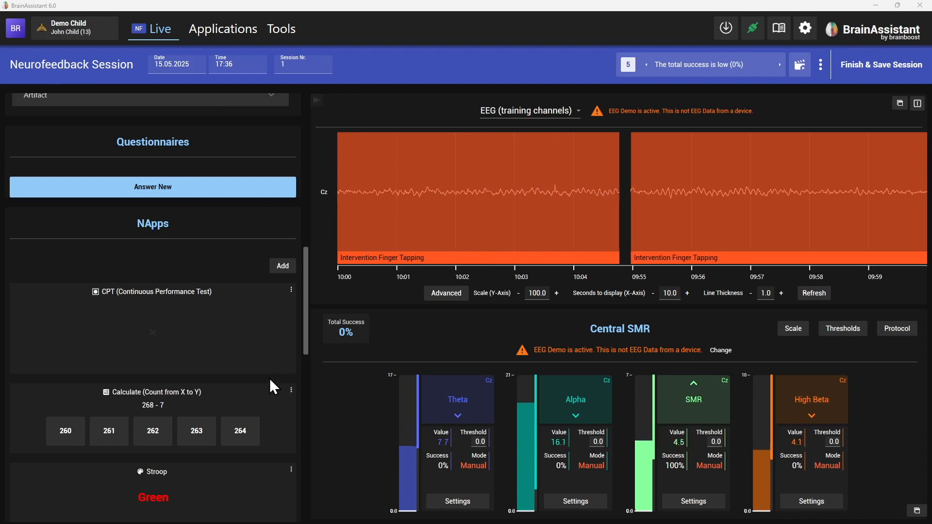
Step: Open the Finger Tapping NApp's configuration and examine the left hand and right hand iterations settings
scroll(279, 381, down, 5)
scroll(251, 304, down, 5)
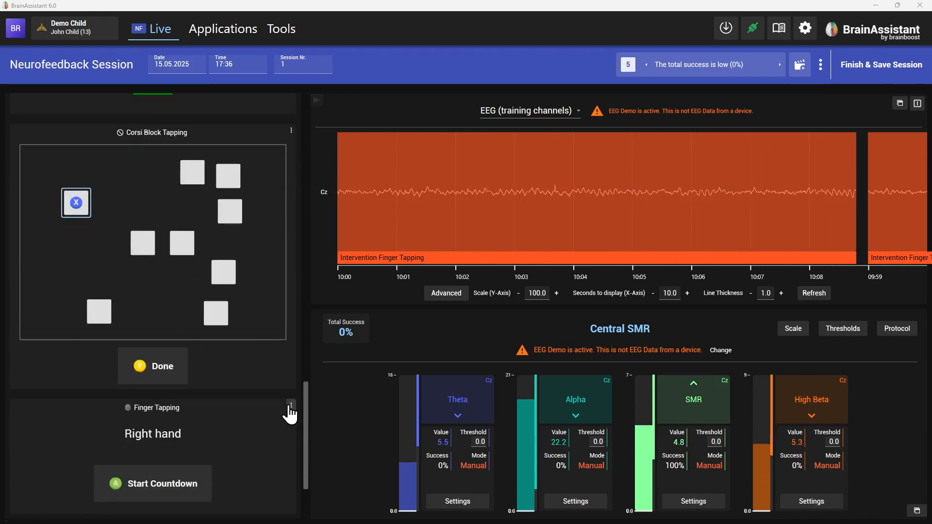
click(292, 405)
click(319, 362)
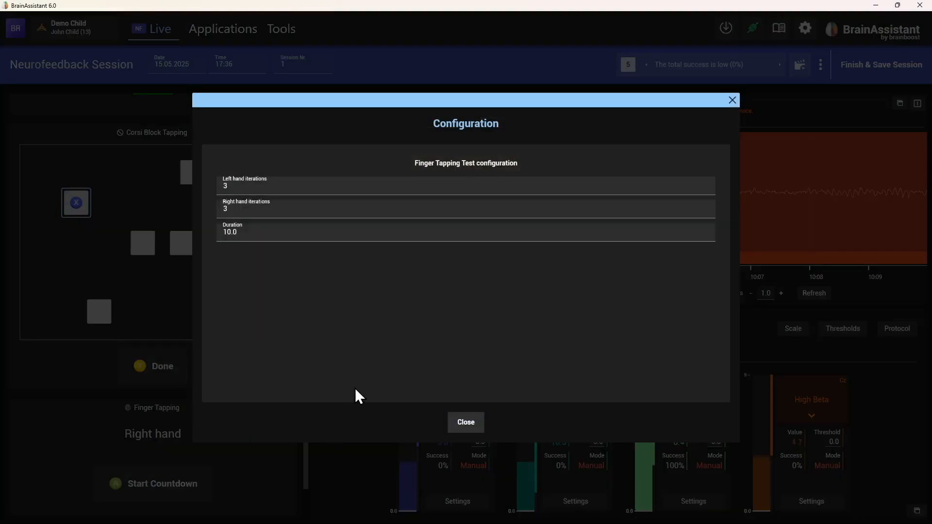
double_click(227, 186)
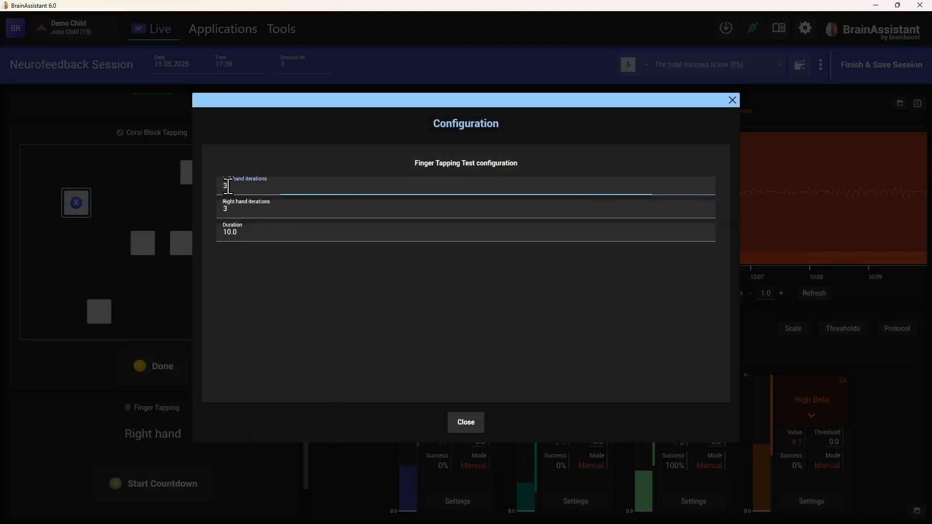
click(245, 211)
click(314, 305)
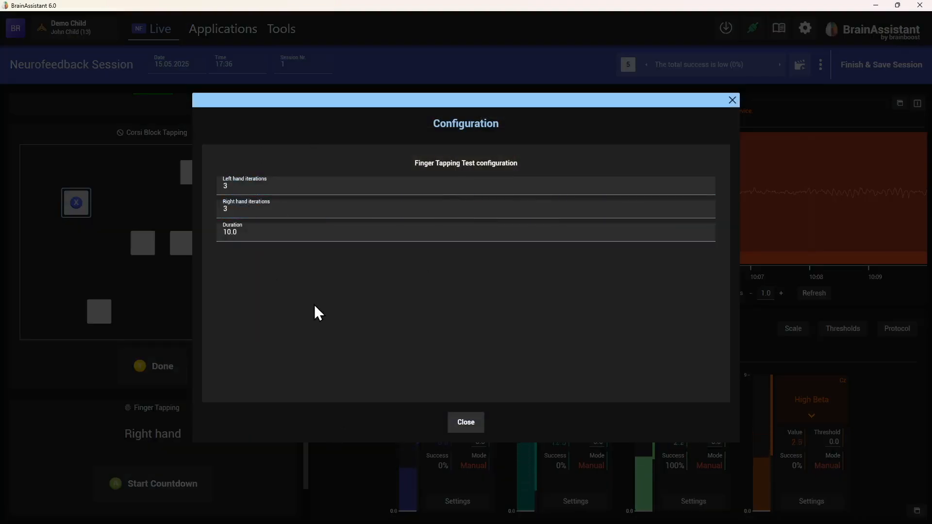
double_click(236, 184)
click(236, 204)
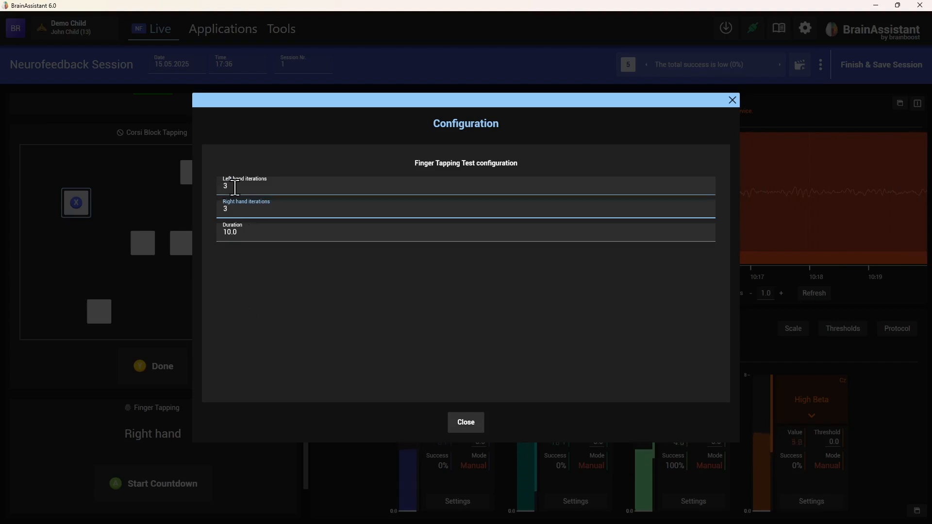
click(215, 188)
click(237, 203)
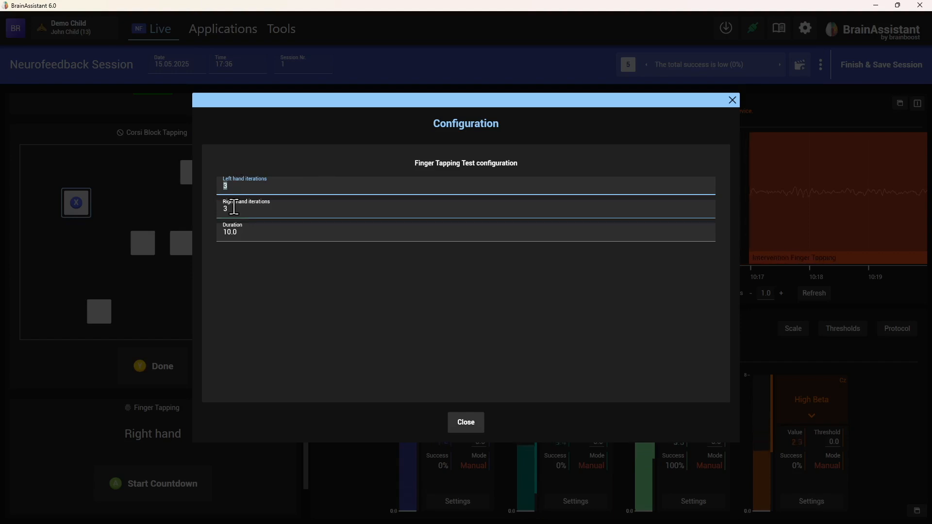
Step: Set the Finger Tapping test's duration to 30 and close the configuration
click(241, 233)
double_click(241, 233)
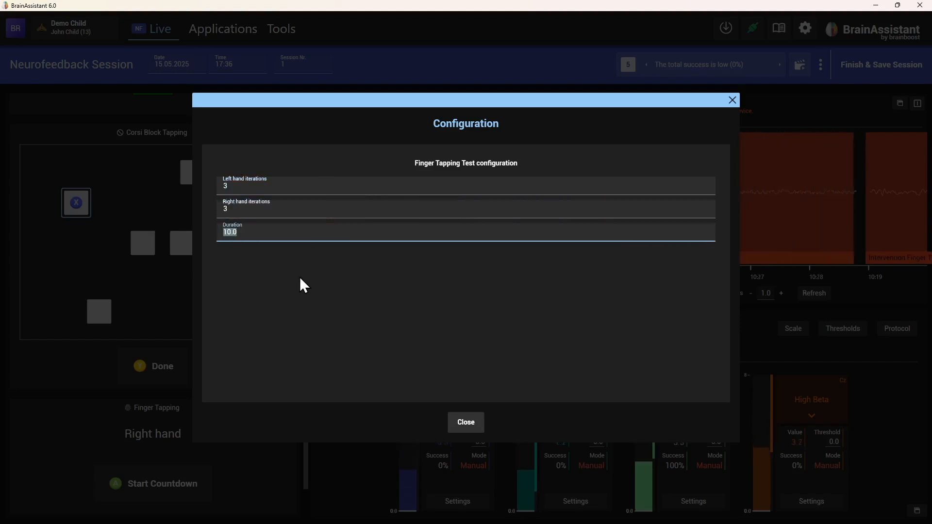
text(30)
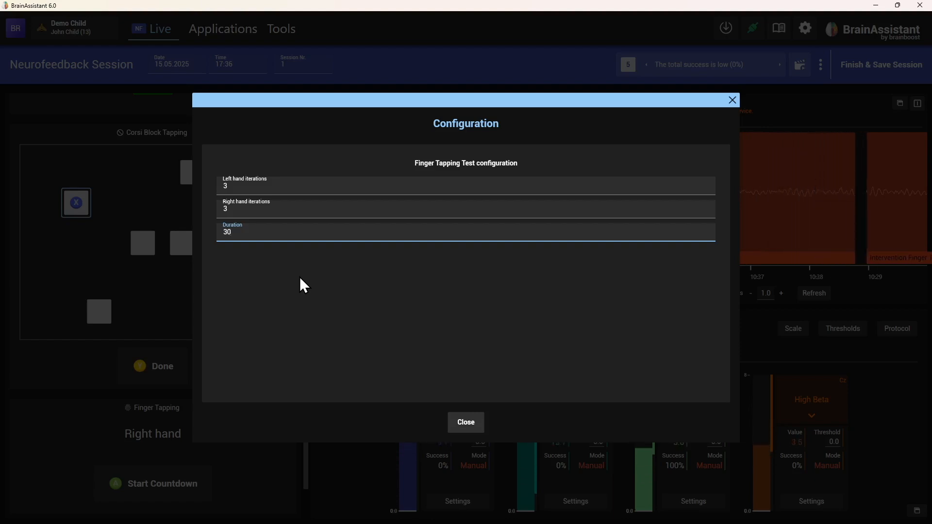
click(304, 285)
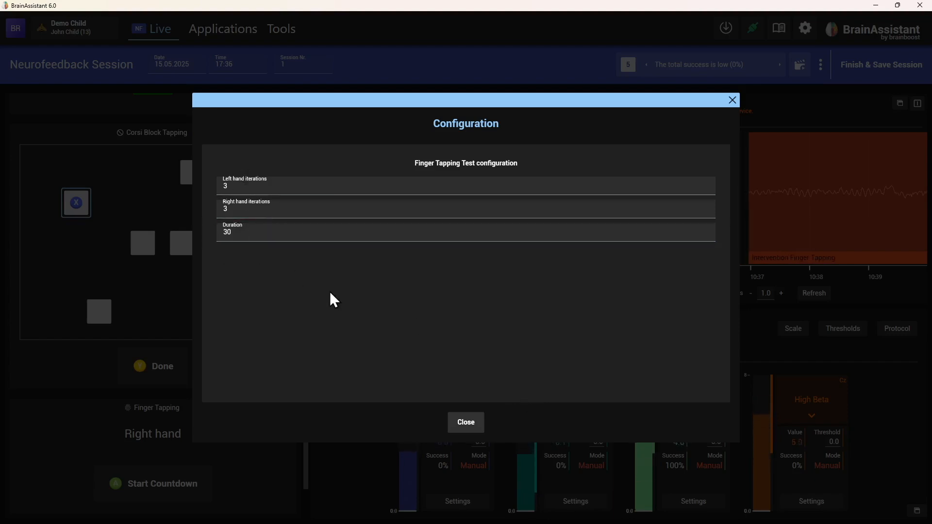
click(464, 427)
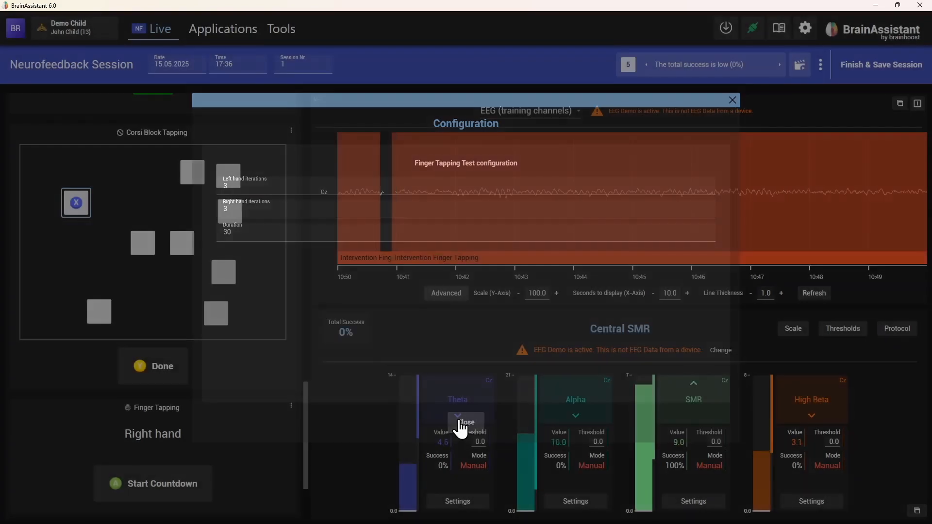
Step: Stop the running annotation segments for Finger Tapping, Corsi Block Tapping, Stroop, CPT and Calculate
scroll(260, 350, up, 10)
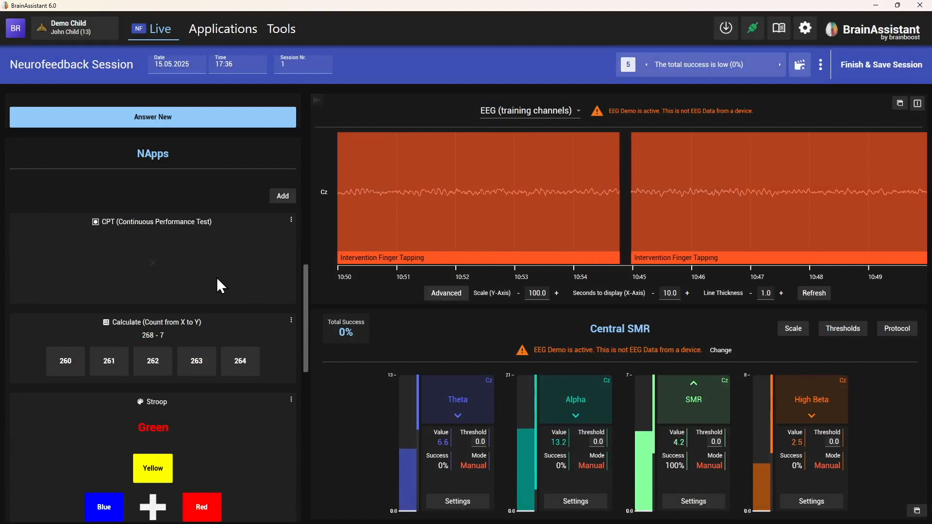
scroll(260, 316, up, 6)
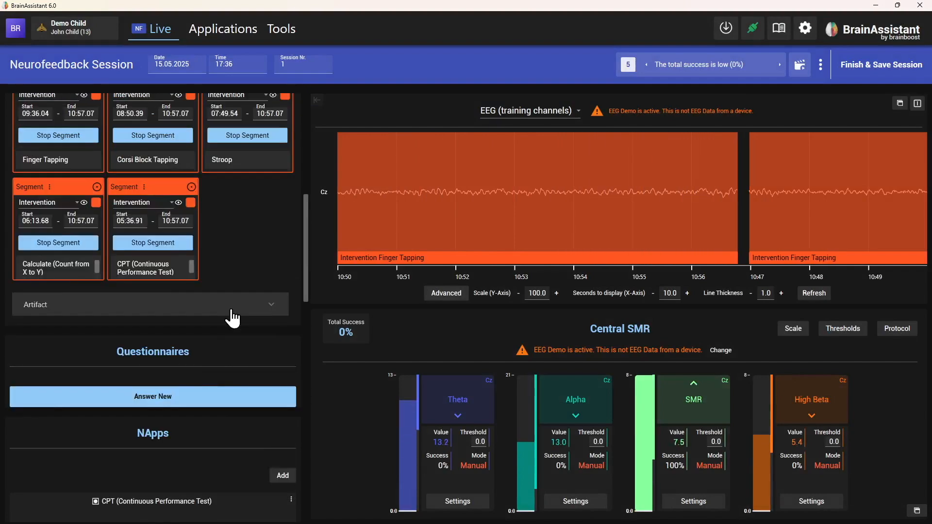
scroll(233, 318, up, 3)
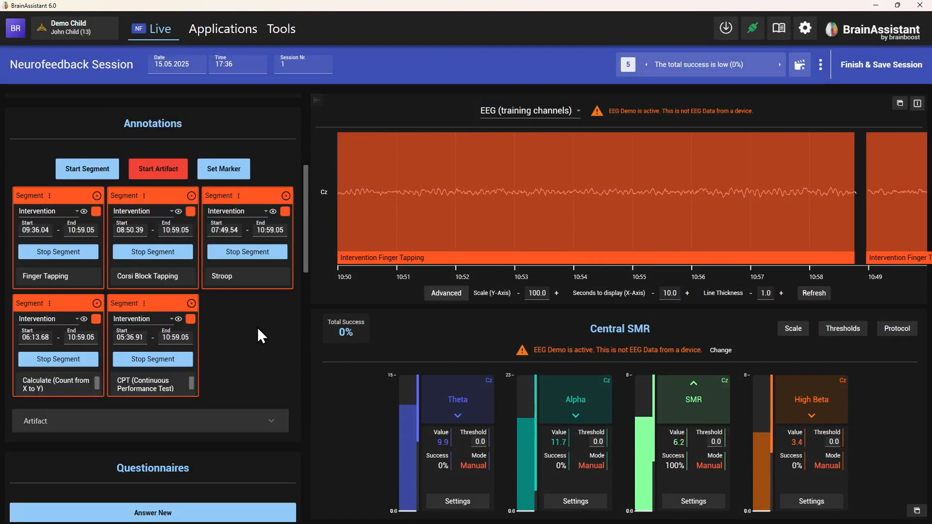
click(62, 254)
click(183, 253)
click(262, 254)
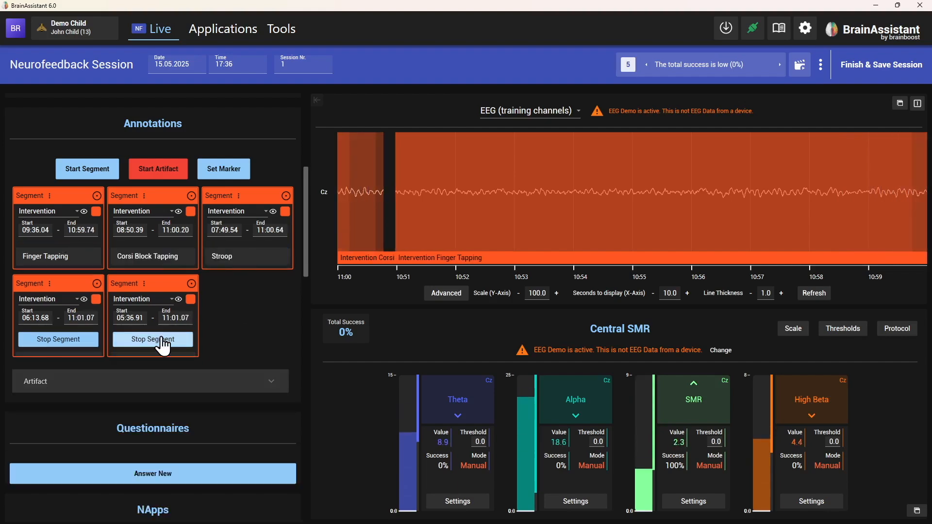
click(163, 340)
click(58, 340)
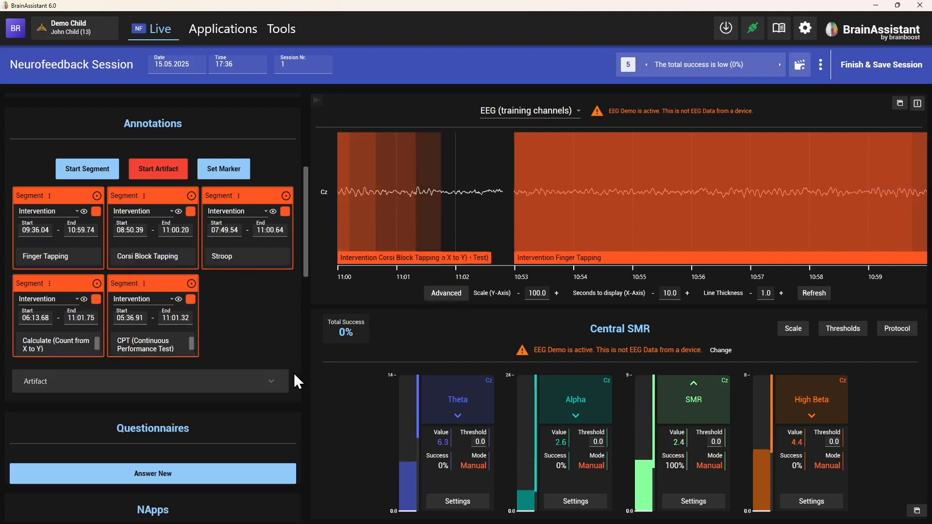
Step: Finish and save the neurofeedback session, and open the current client's list of sessions
scroll(281, 368, down, 7)
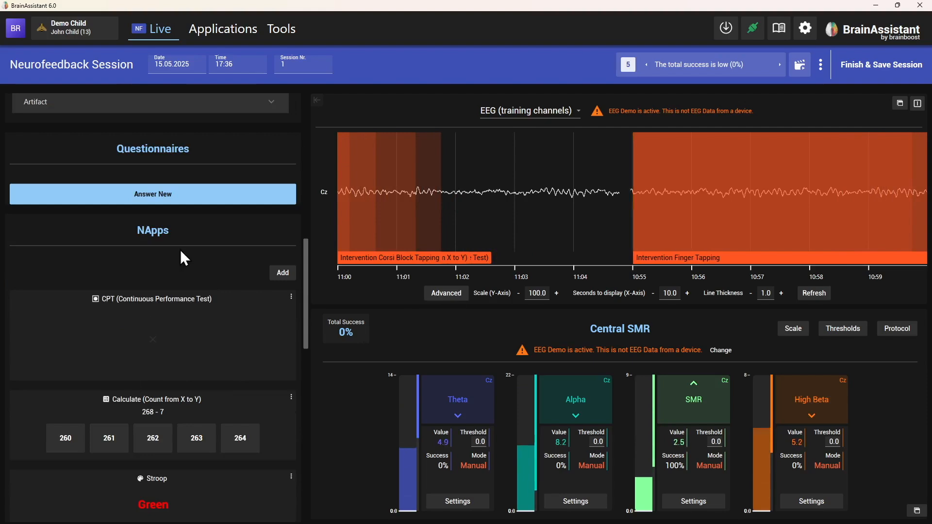
scroll(266, 293, up, 4)
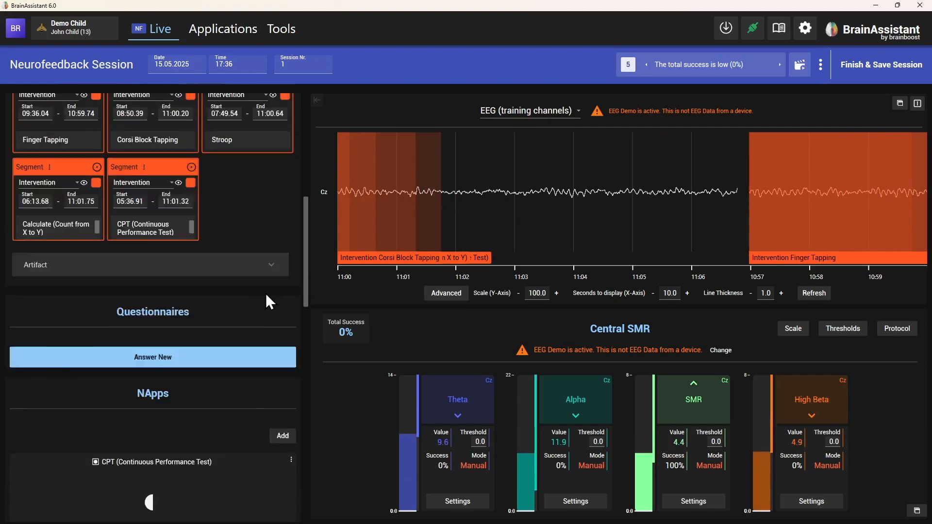
scroll(266, 293, up, 4)
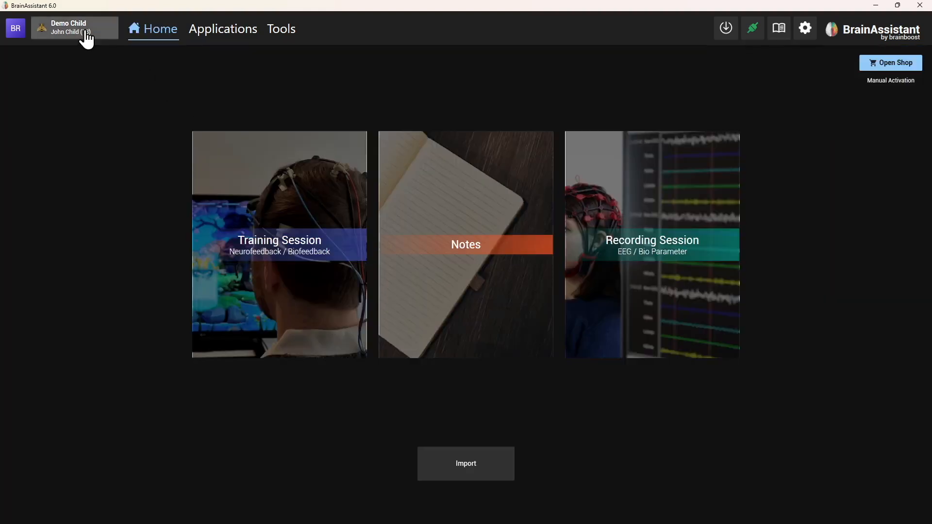
click(86, 31)
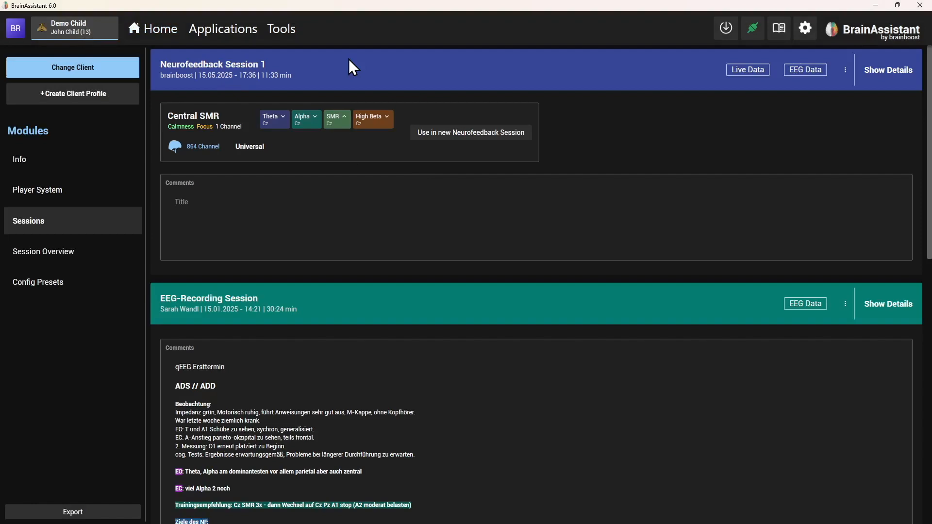
Step: Open the details of Neurofeedback Session 1 and add a NApps element for BasicSquareCircleCpt to its report
click(888, 69)
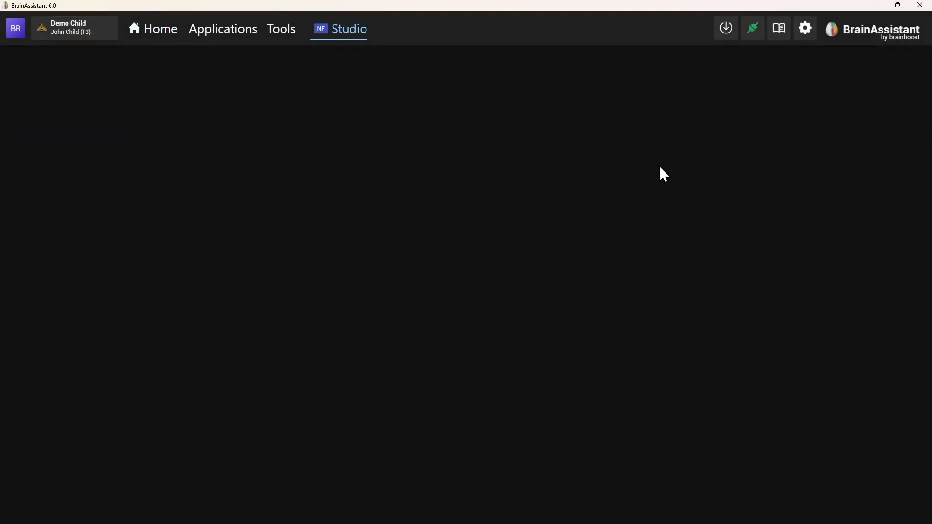
click(761, 95)
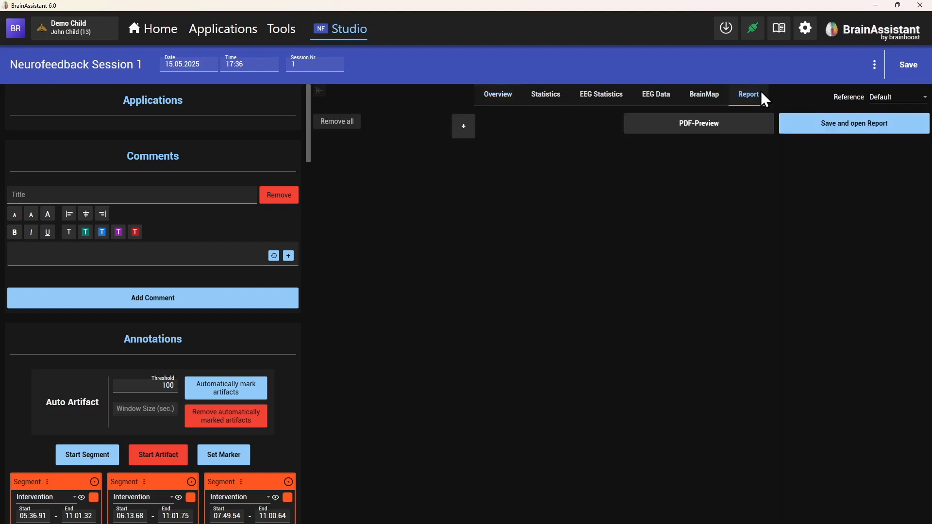
click(460, 126)
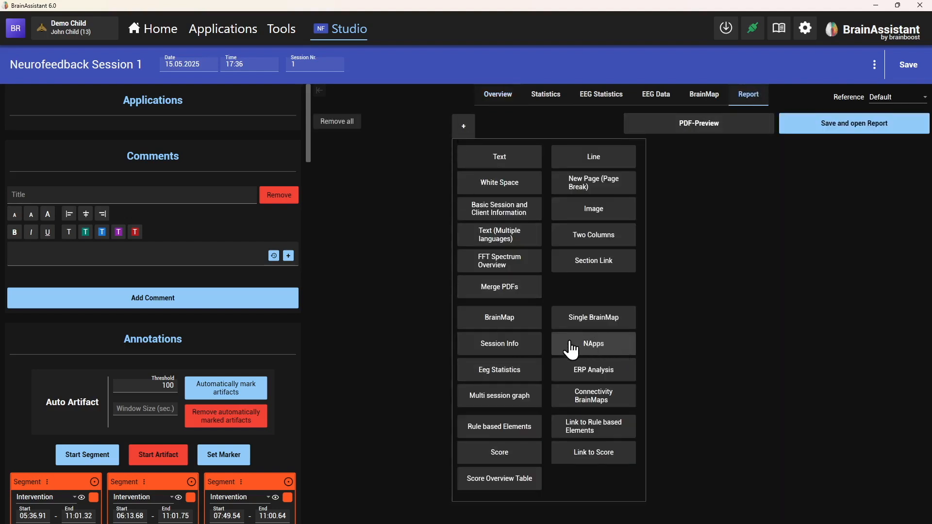
click(602, 346)
click(457, 175)
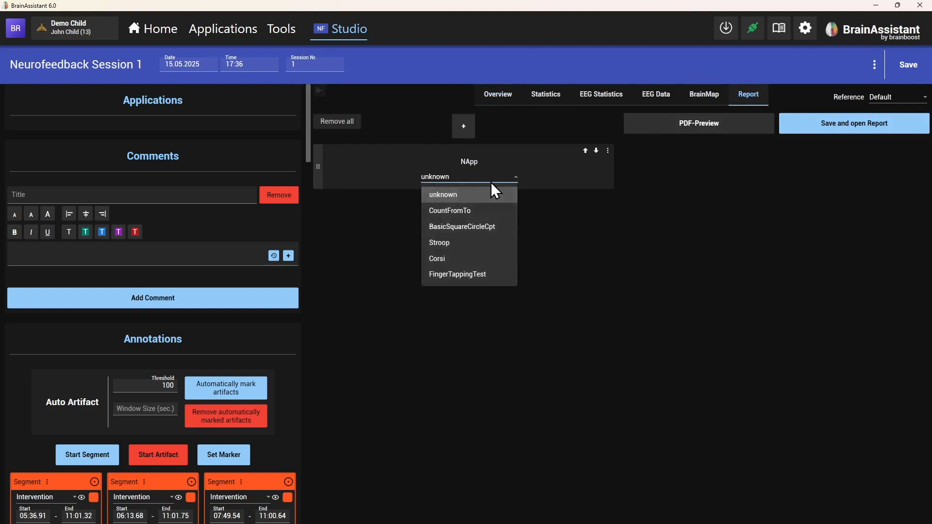
click(479, 227)
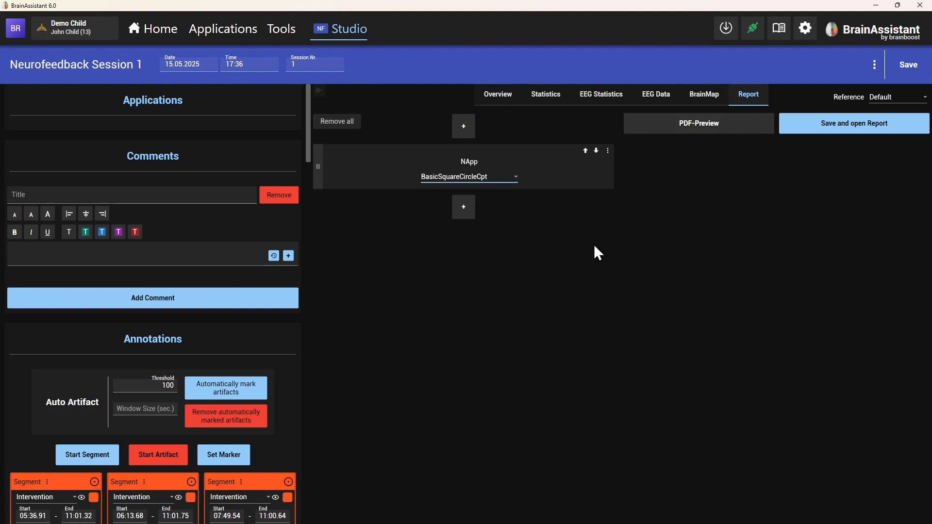
Step: Discard the changes to Neurofeedback Session 1 and return to the home screen
click(874, 65)
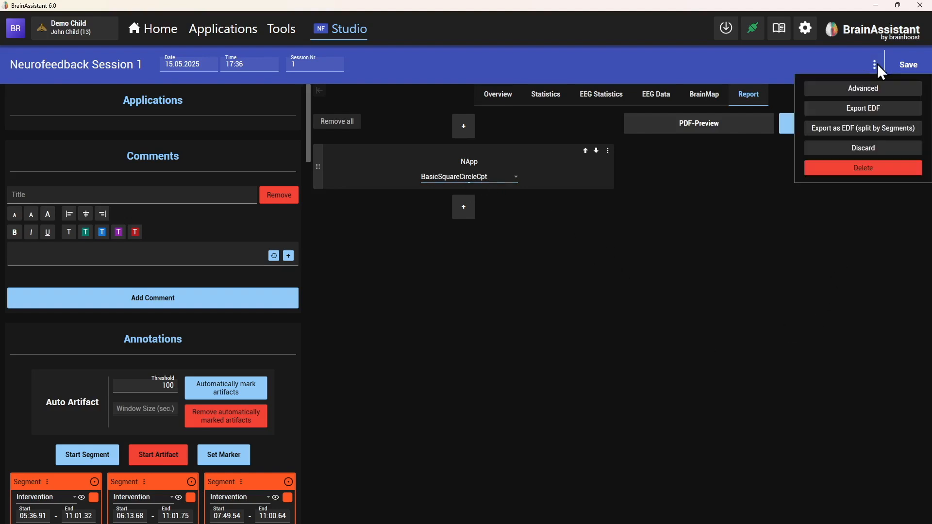
click(877, 91)
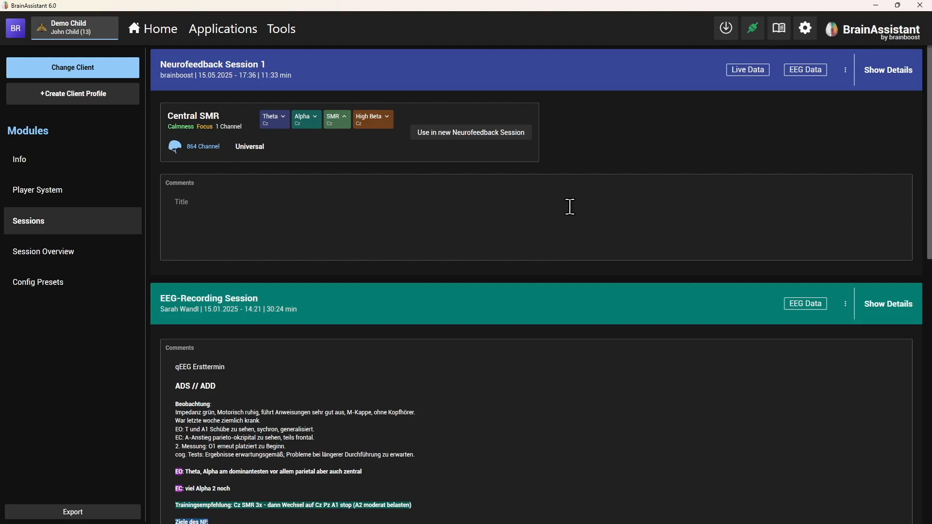
click(169, 35)
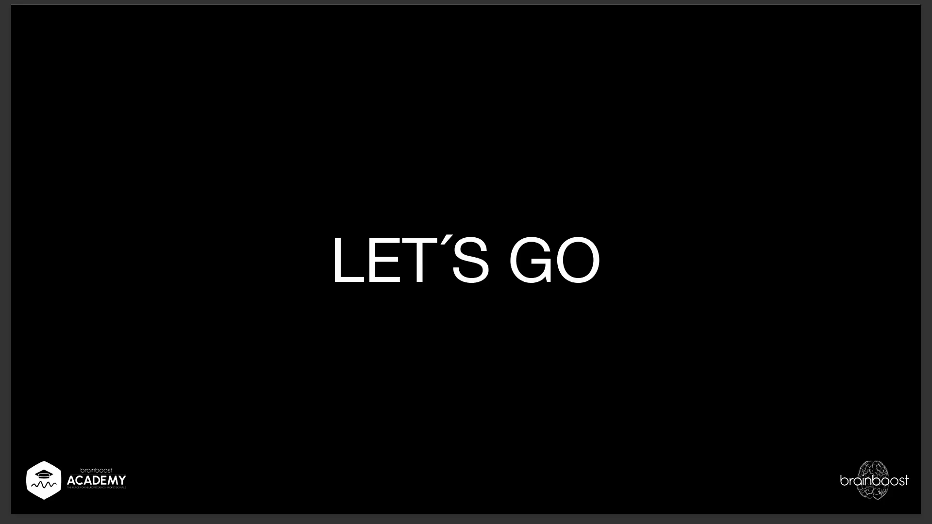
scroll(310, 238, up, 2)
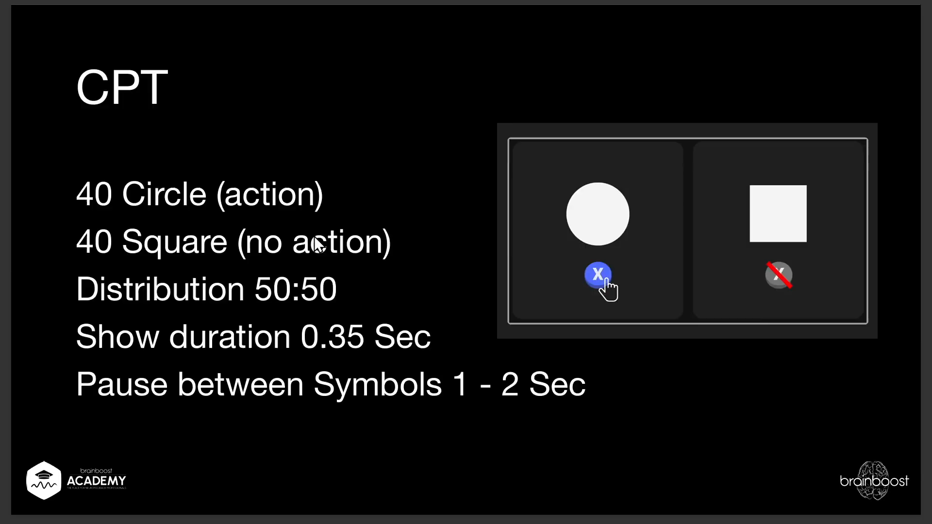
scroll(313, 235, down, 1)
key(Right)
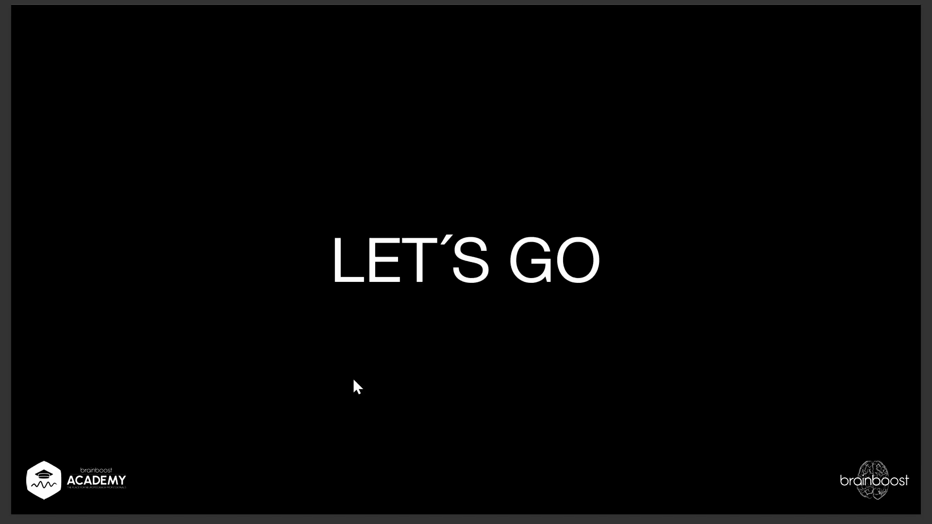
key(Right)
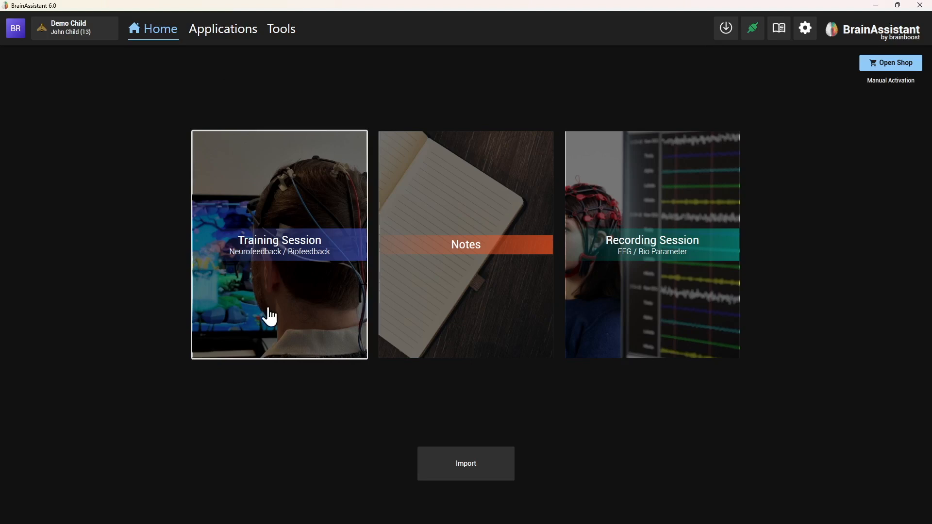
Step: Start a new neurofeedback training session and choose the 864 Channel Universal setup for the EEG recording
click(258, 252)
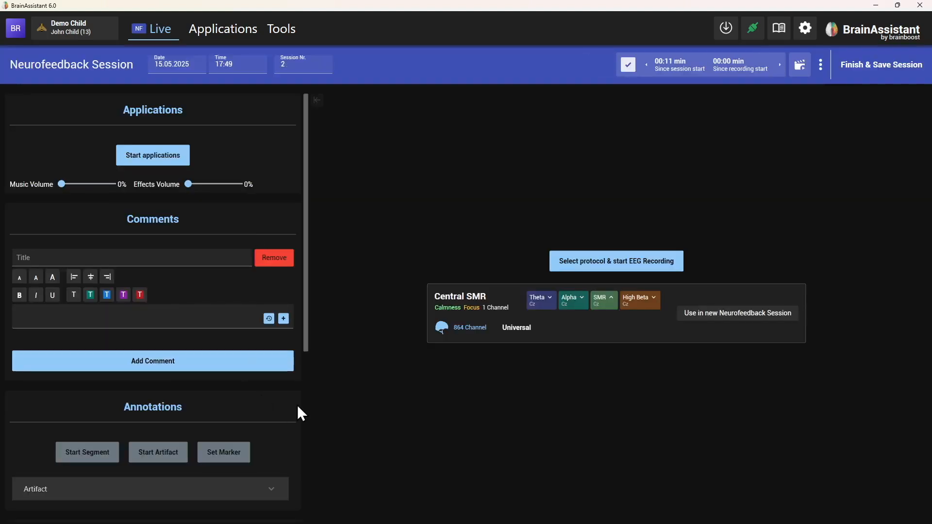
click(634, 269)
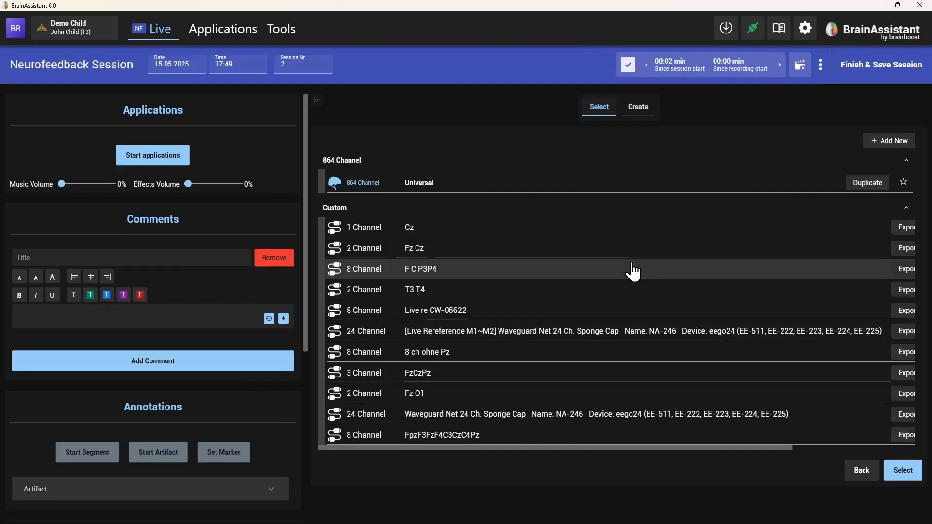
click(549, 187)
click(903, 471)
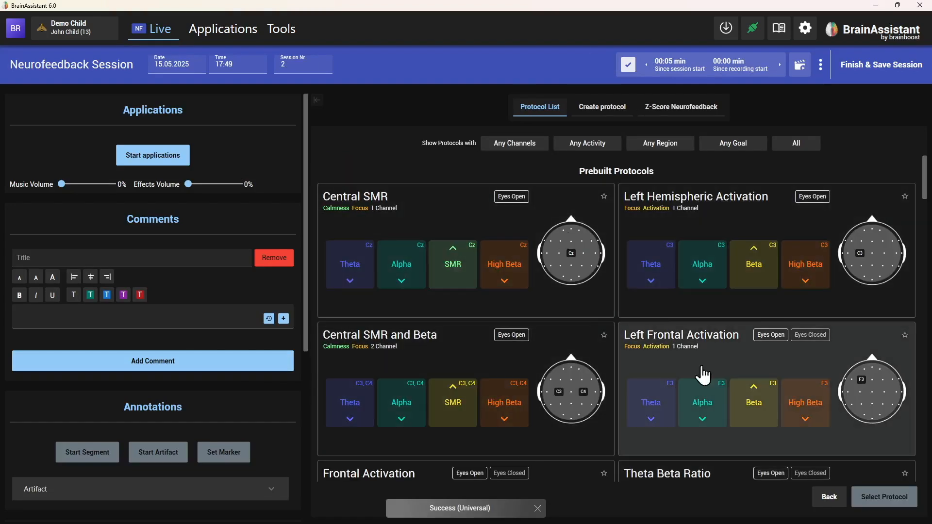
Step: Look through the prebuilt protocols and create a new custom protocol named "Name Protocol xyz"
scroll(582, 315, down, 3)
scroll(590, 315, down, 5)
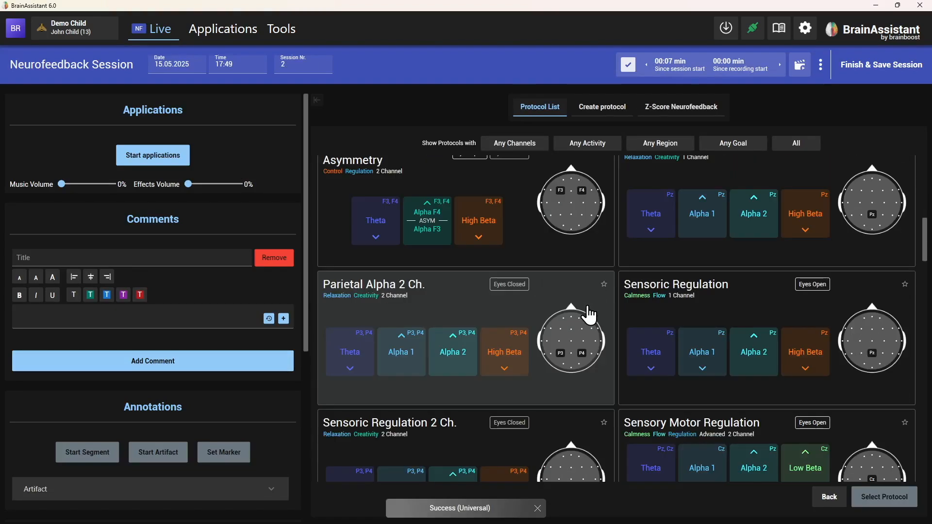
scroll(589, 315, up, 8)
click(610, 108)
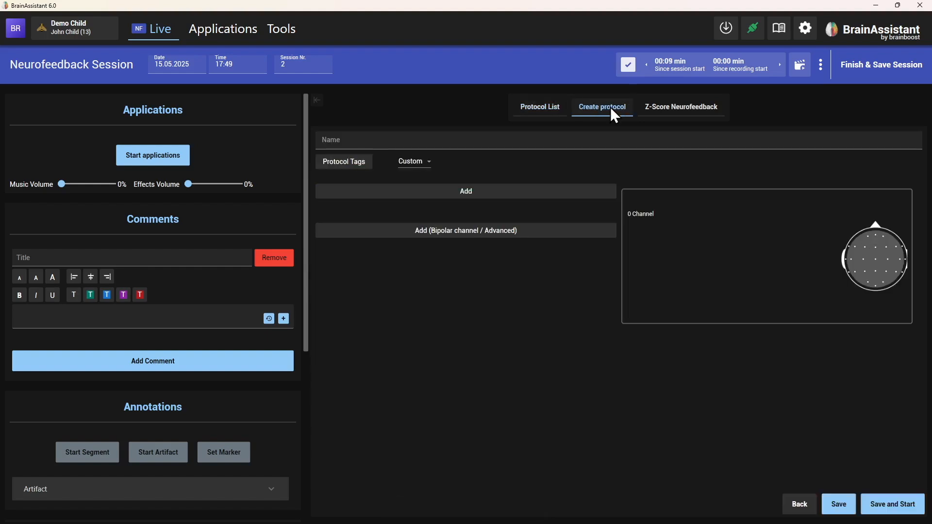
click(517, 142)
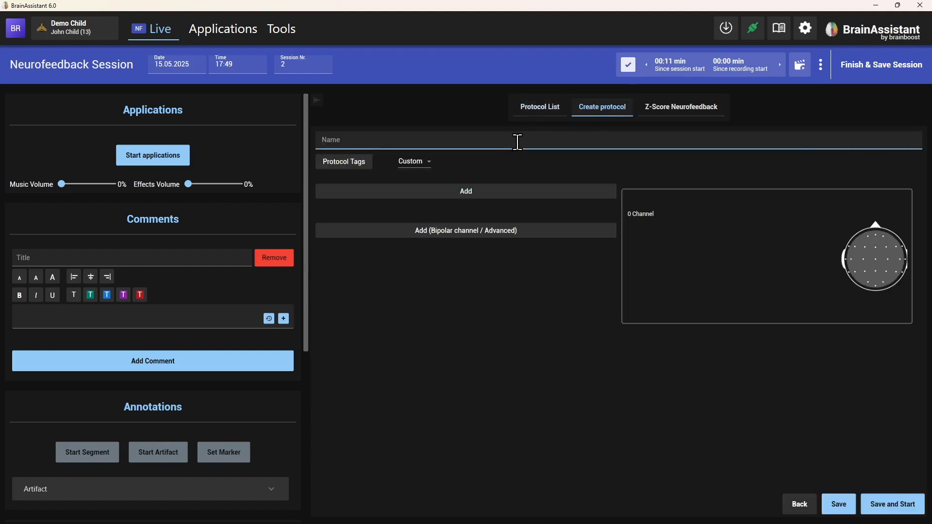
text(Name Protocol xyz)
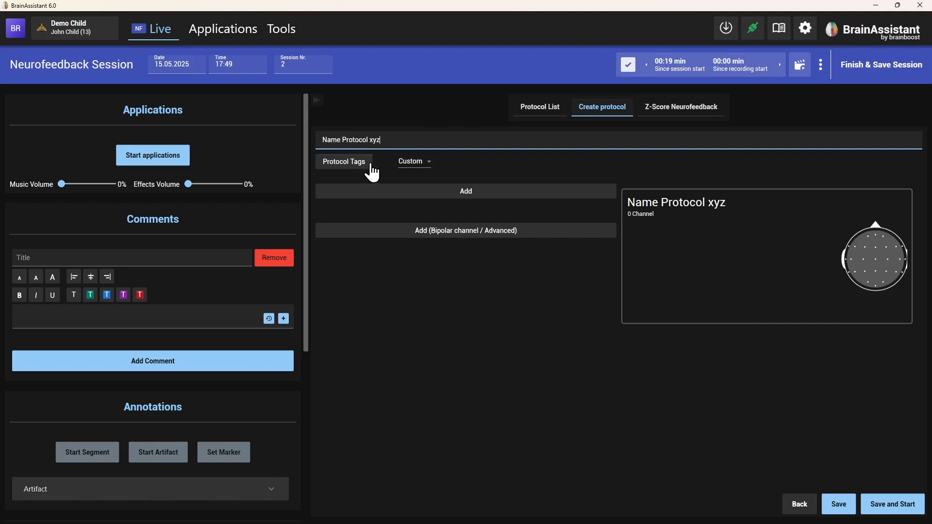
Step: Assign the tags Focus, Activation and Control to the new protocol
click(370, 167)
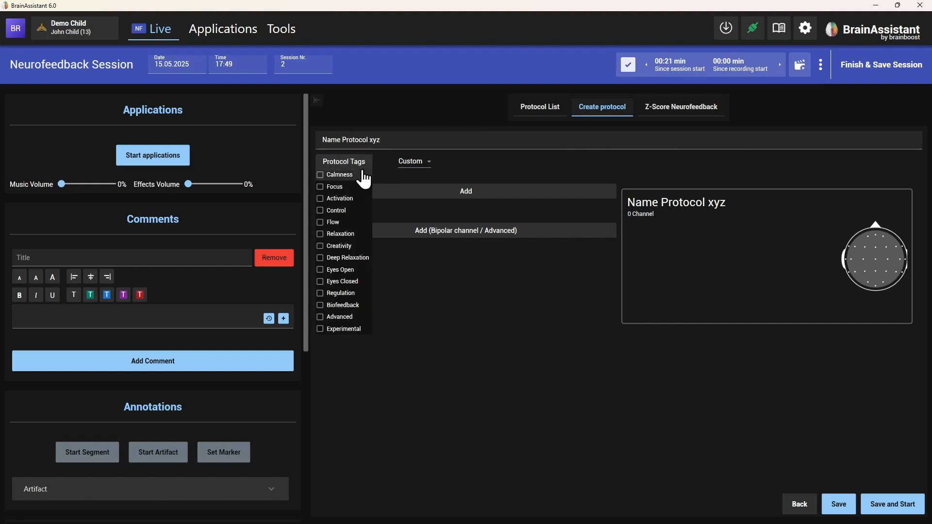
click(349, 190)
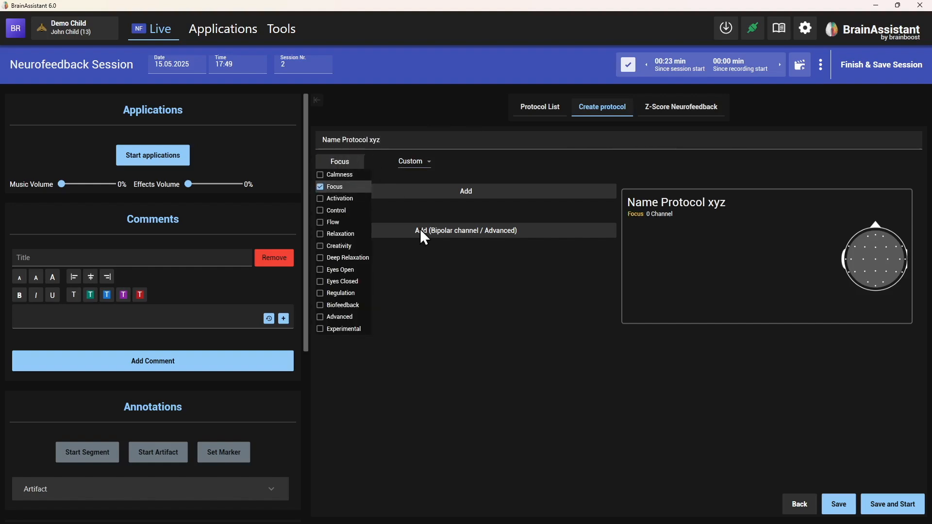
click(347, 198)
click(347, 210)
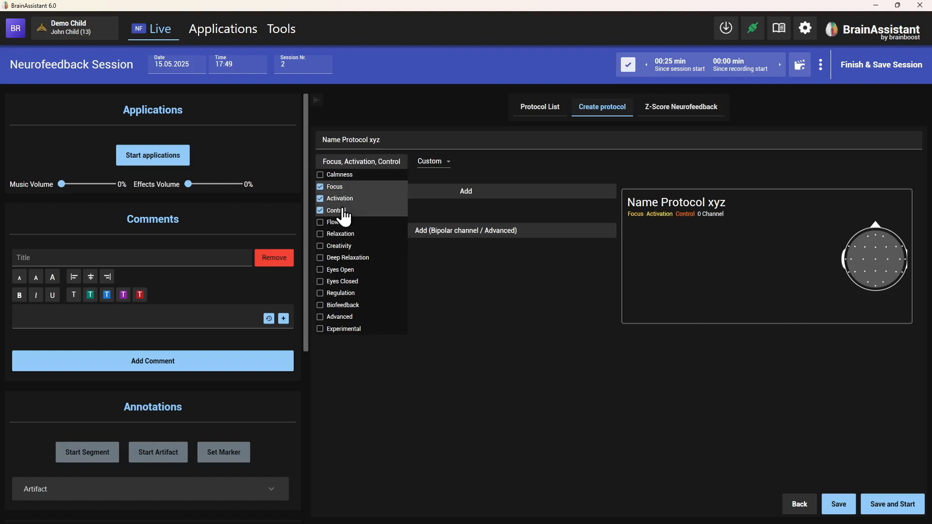
click(689, 229)
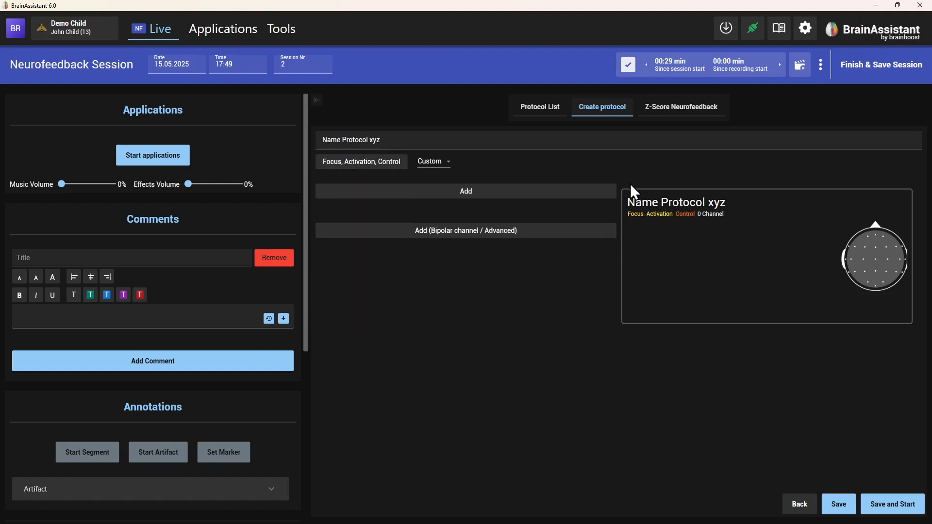
Step: Add a Theta band to the protocol at positions C3 and C4, set to Stop / Inhibit
click(467, 193)
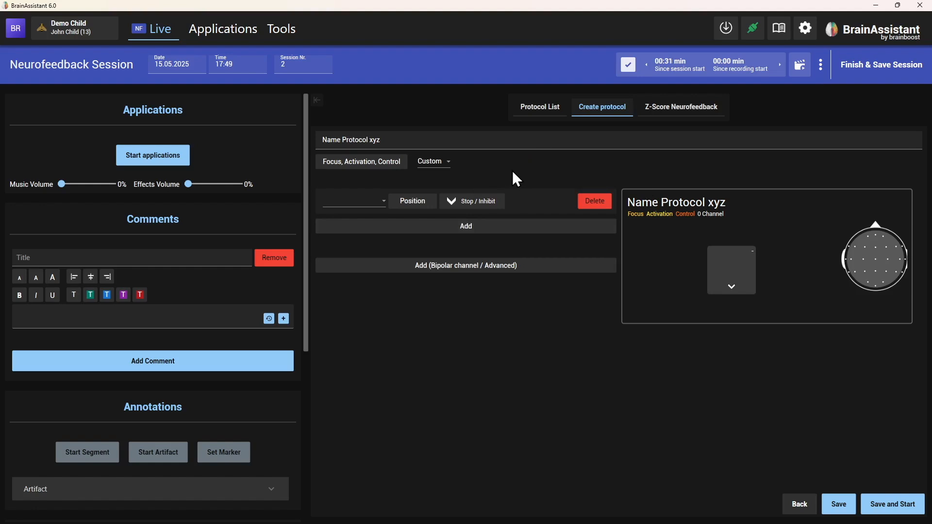
click(376, 199)
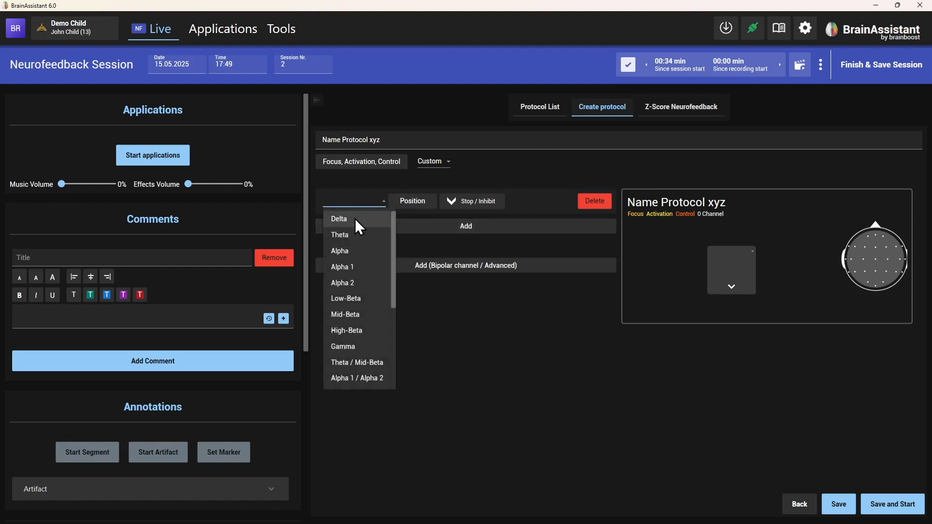
click(347, 236)
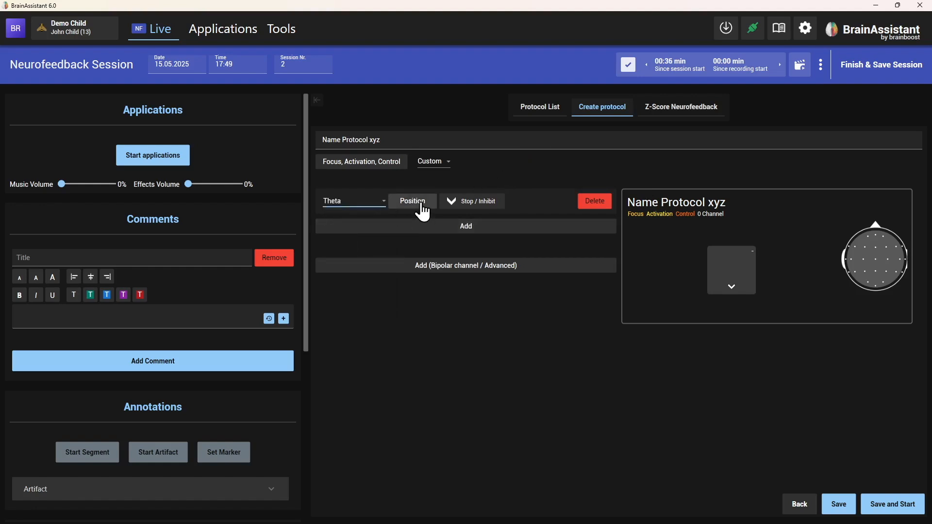
click(421, 204)
click(454, 288)
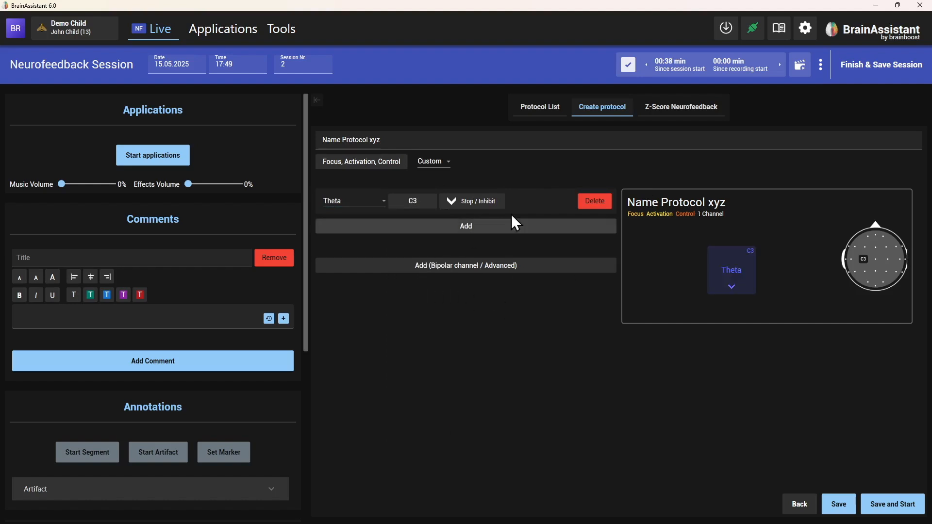
click(494, 206)
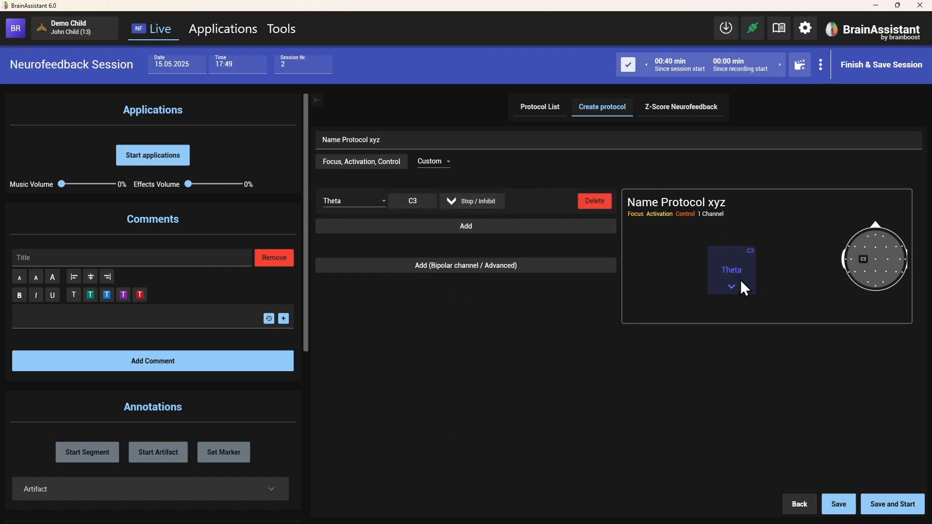
click(421, 204)
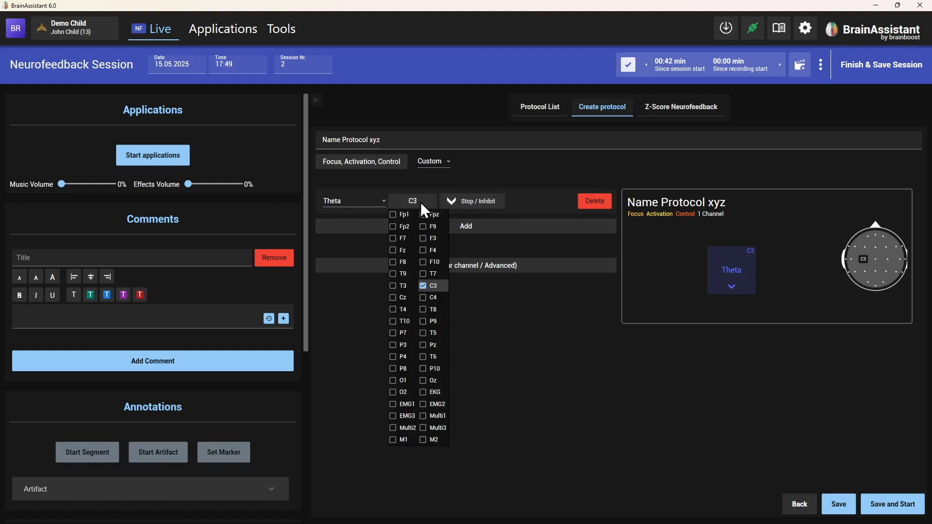
click(428, 298)
click(725, 274)
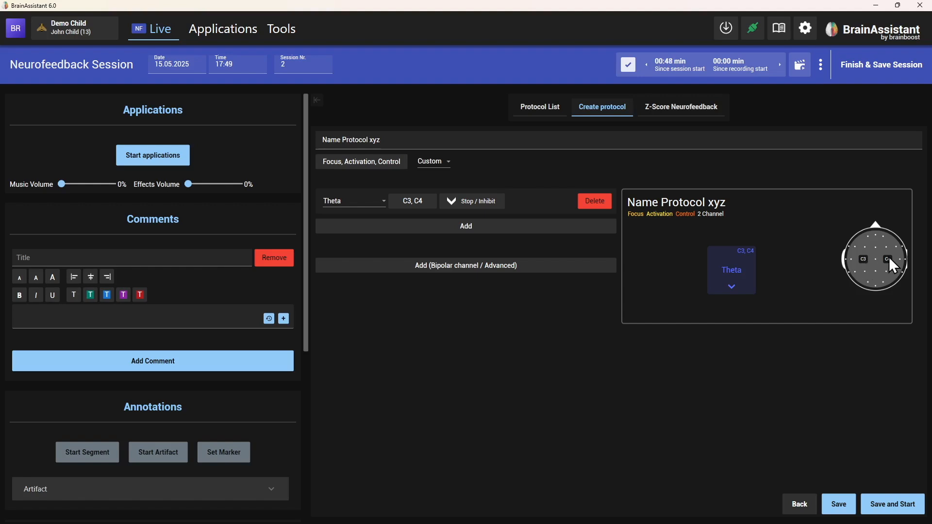
Step: Add a second Theta band at position C4 and remove C4 from the first Theta band's positions
click(463, 227)
click(353, 237)
click(361, 268)
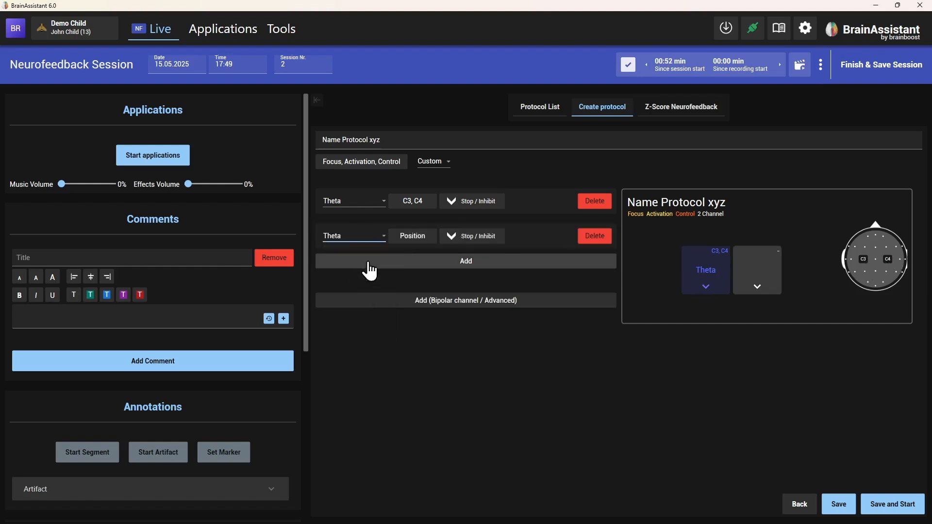
click(413, 234)
click(423, 333)
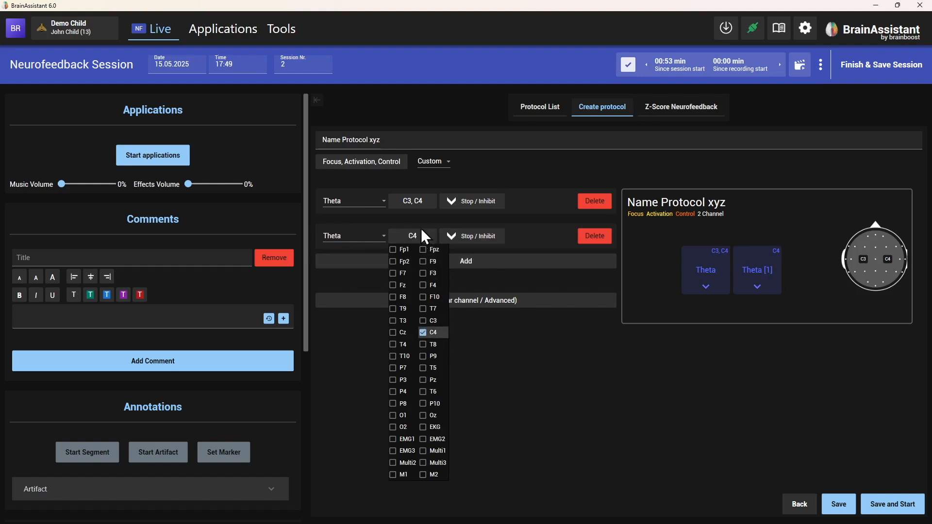
click(420, 203)
click(423, 297)
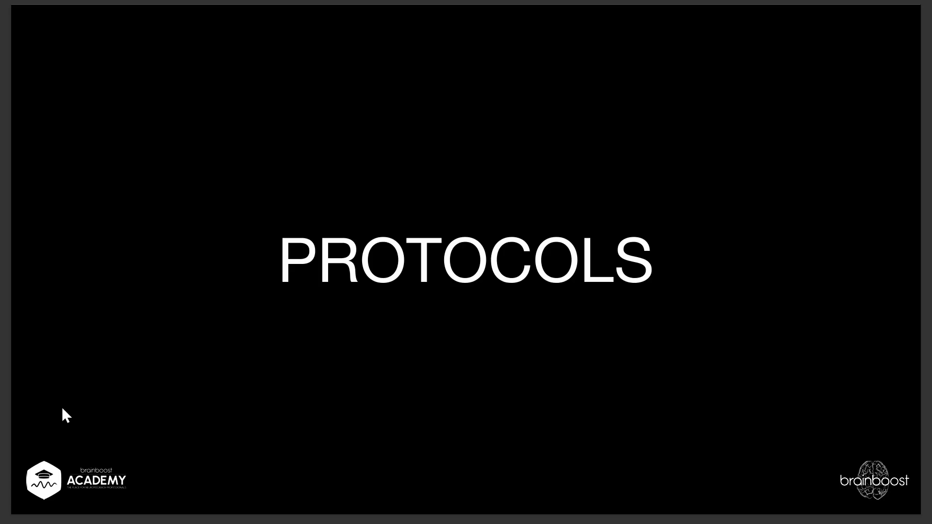
key(Right)
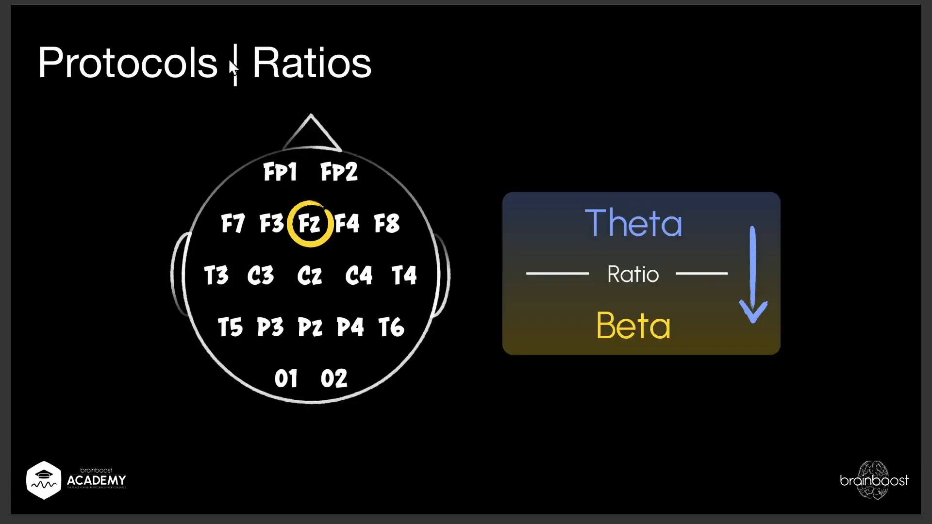
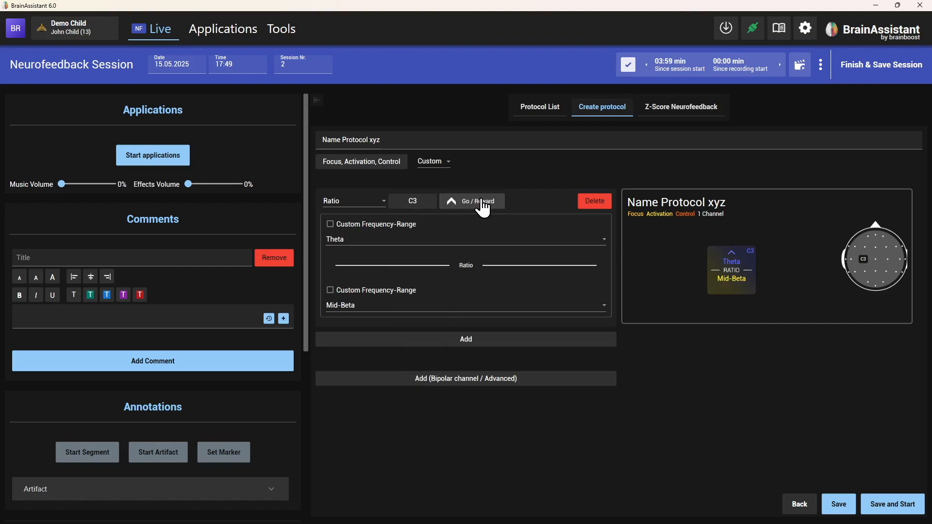
Step: Set the training direction of the Theta / Mid-Beta ratio at C3 to Stop / Inhibit
click(479, 204)
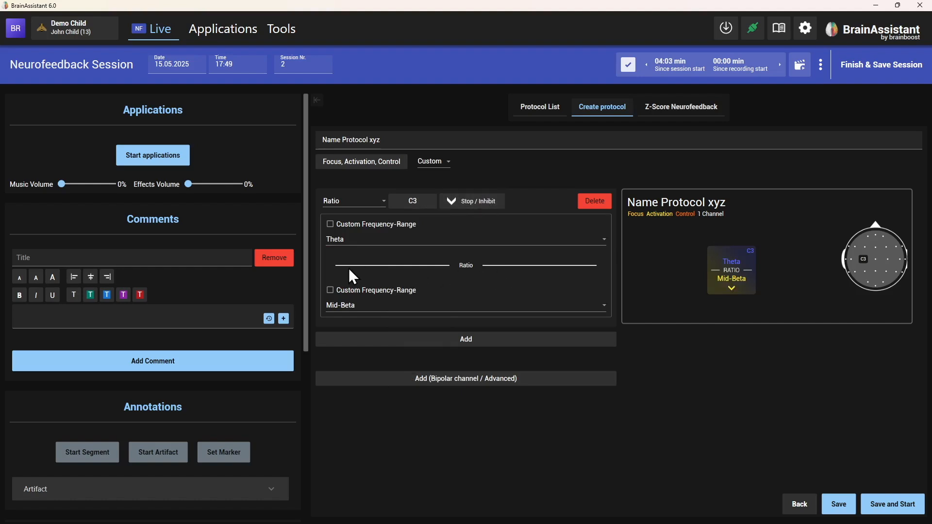
Step: Change the ratio's Theta band to High-Beta and move its position from C3 to Fz
click(342, 235)
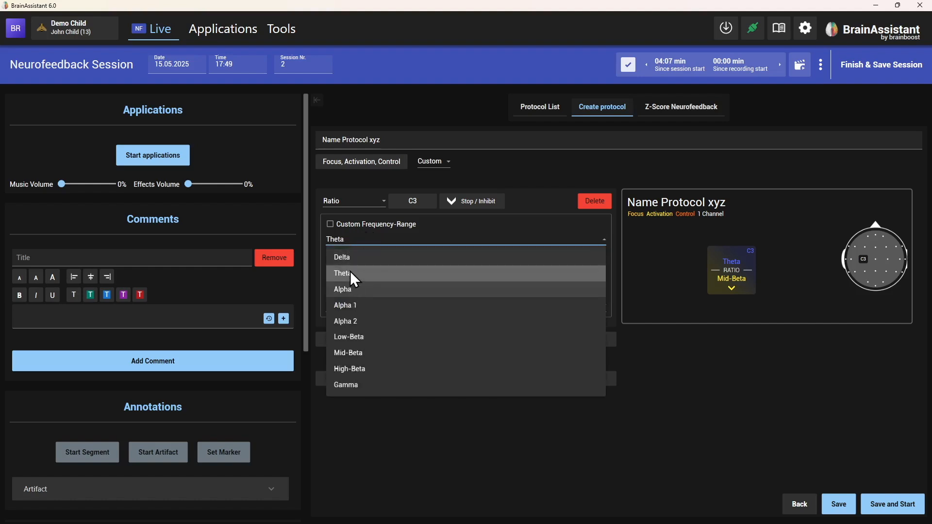
click(376, 370)
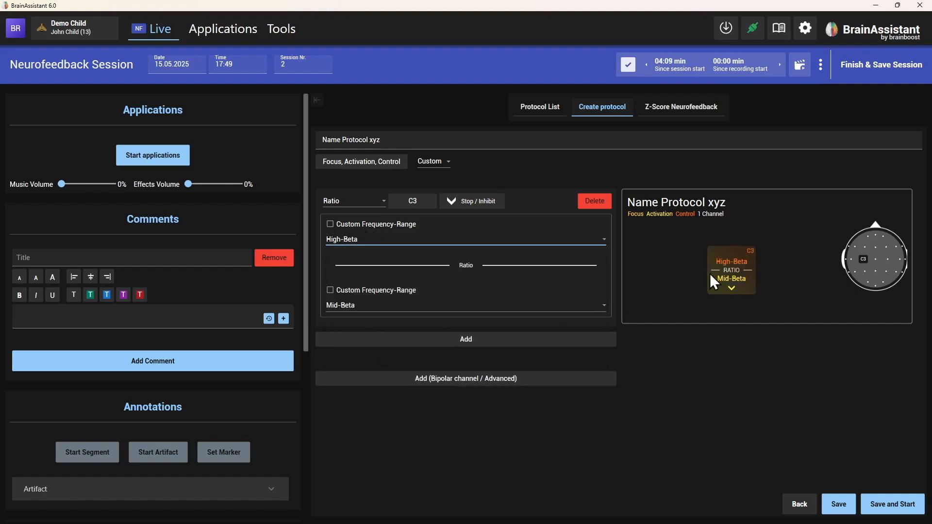
click(423, 202)
click(396, 250)
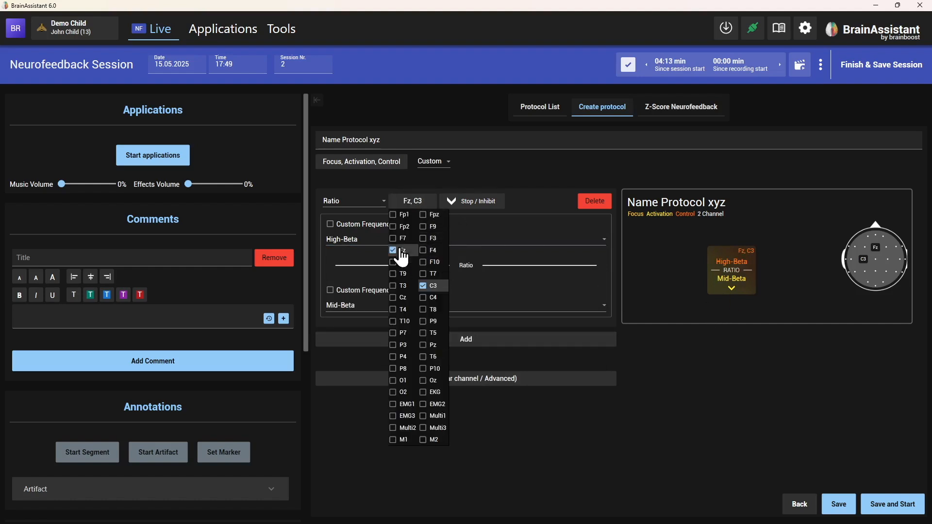
click(425, 286)
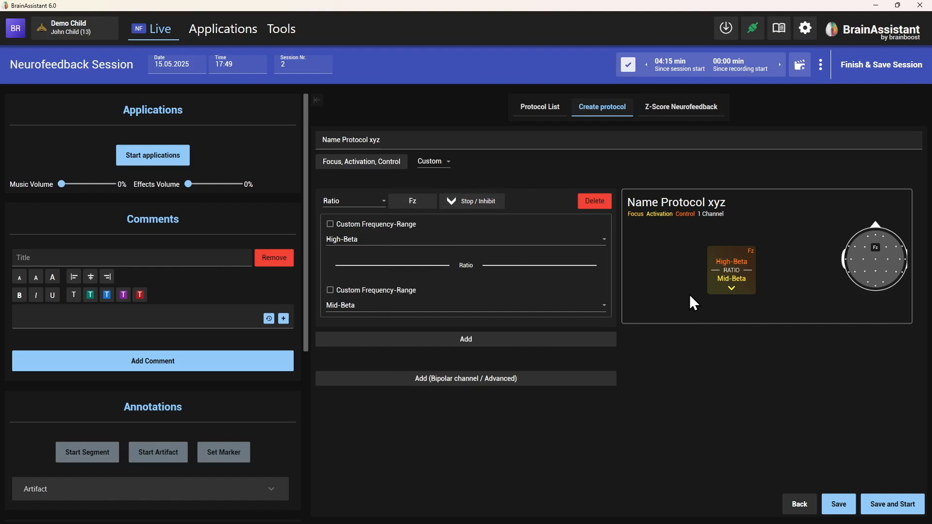
Step: Add a second ratio to the protocol at position Pz, with Theta over Alpha
click(462, 341)
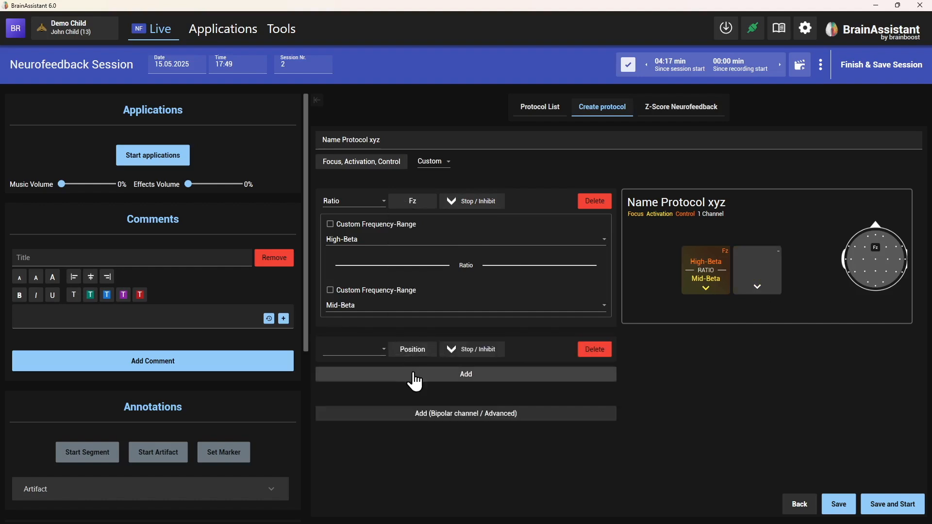
click(375, 351)
scroll(358, 320, down, 3)
scroll(352, 323, down, 2)
click(350, 312)
scroll(610, 378, down, 1)
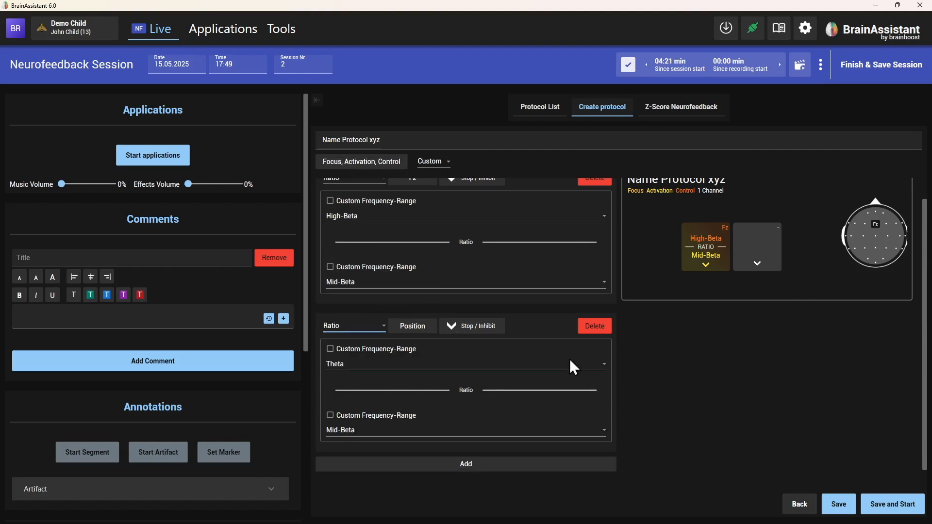
click(410, 327)
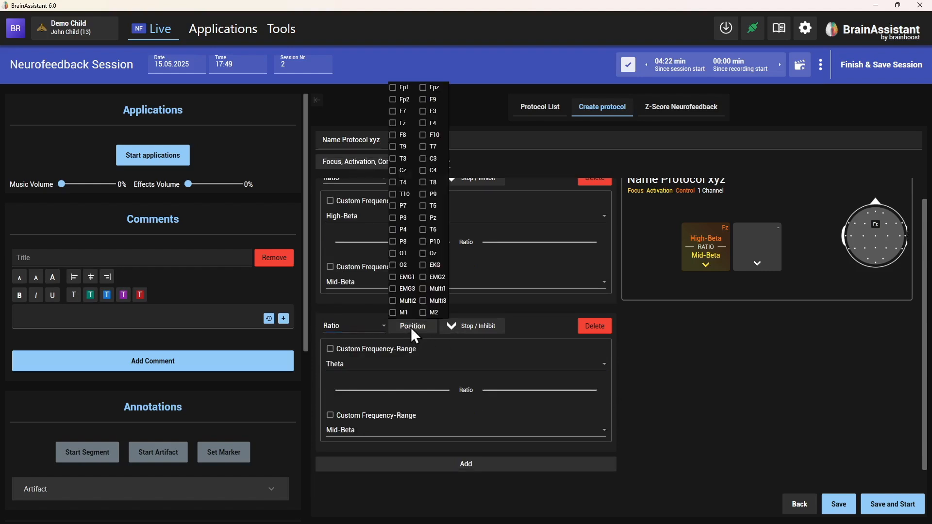
click(437, 219)
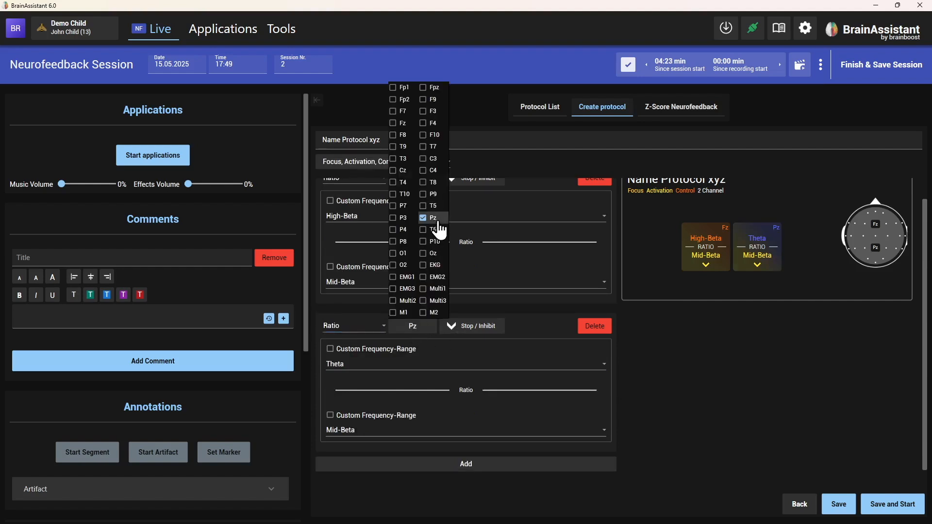
click(395, 433)
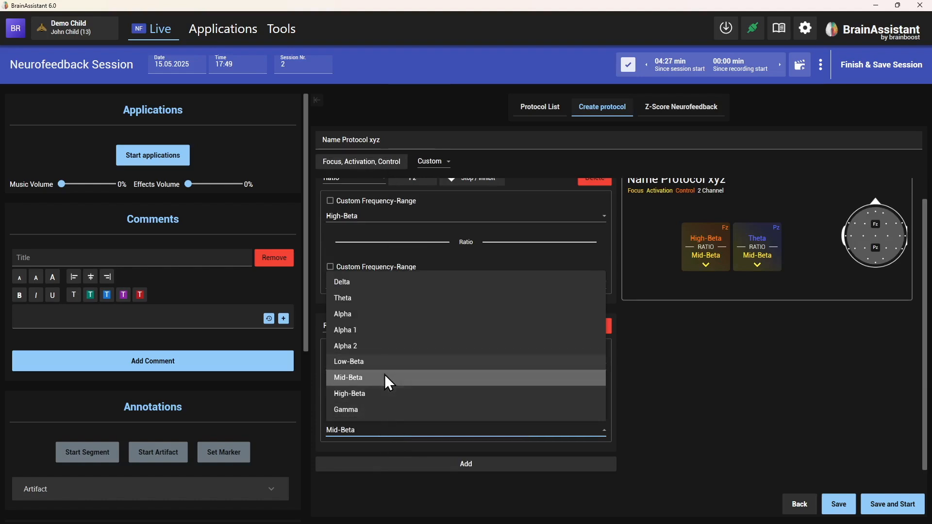
click(363, 315)
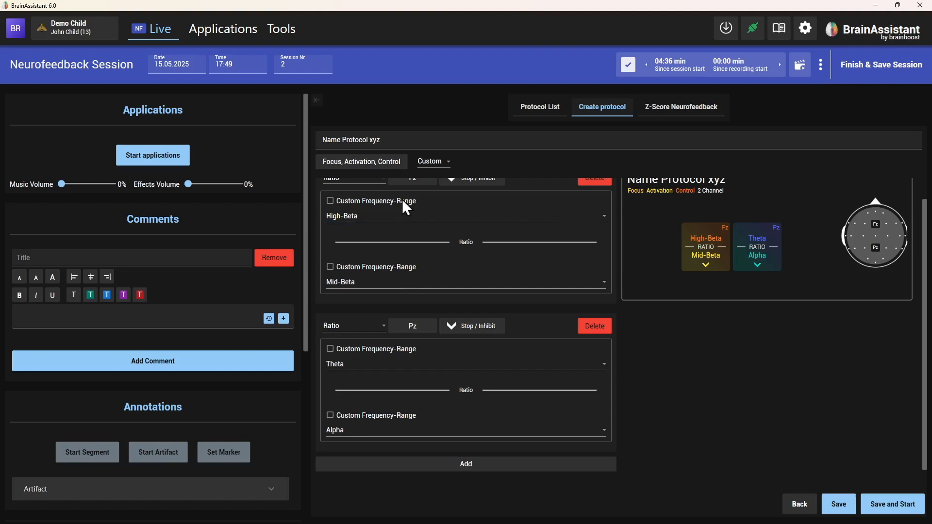
Step: Give the High-Beta band of the Fz ratio a custom frequency range titled 4-10xyz, from 4 to 10, coloured purple
scroll(444, 247, up, 1)
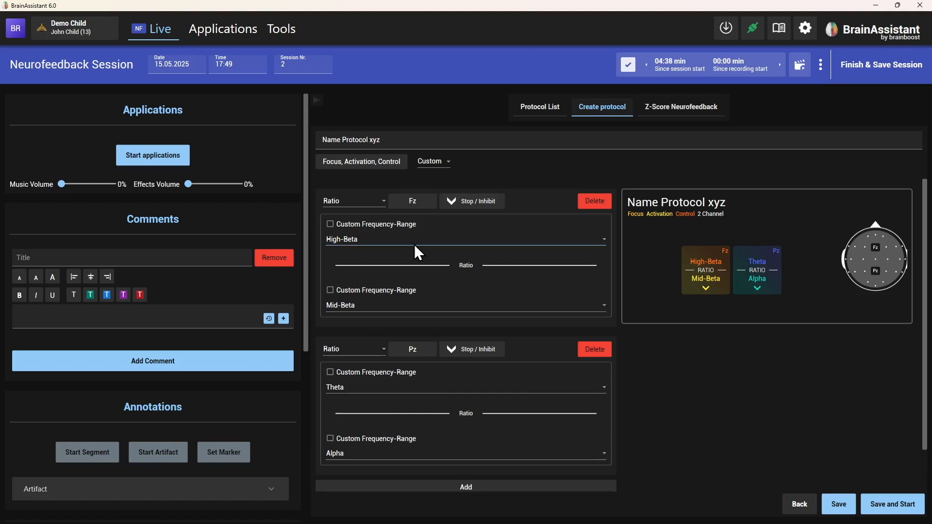
click(365, 224)
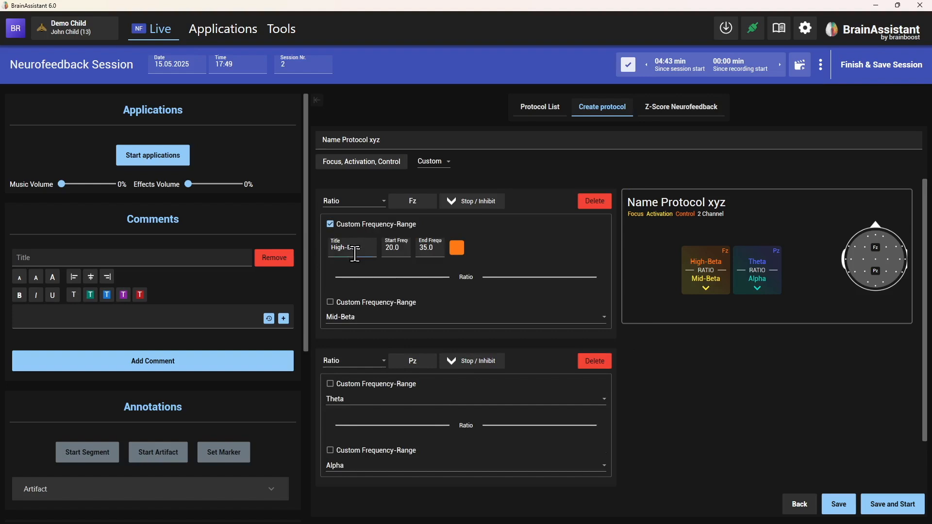
drag(366, 248, 326, 248)
text(4-10xyz)
double_click(390, 251)
text(4)
key(Tab)
text(10)
click(457, 248)
click(509, 266)
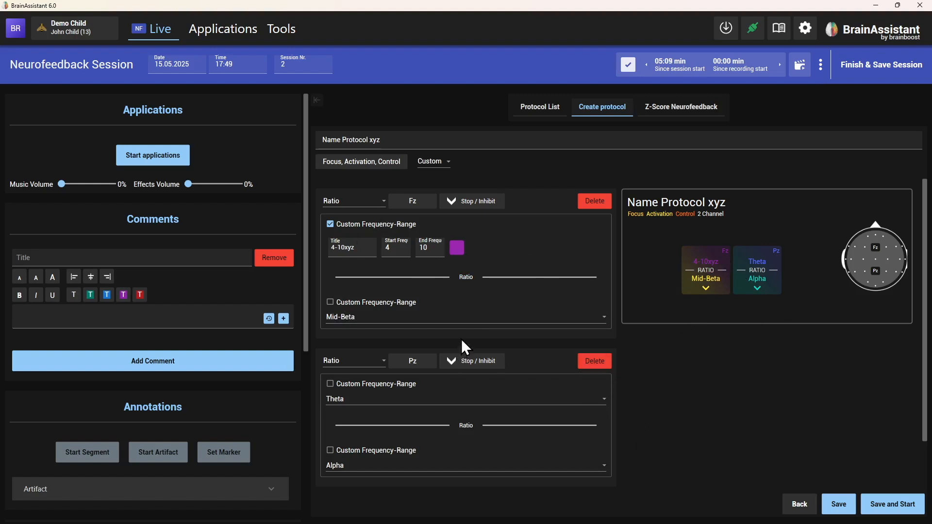
Step: Add an Alpha 1 band to the protocol at position T5, set to Go / Reward
scroll(459, 345, down, 2)
click(407, 443)
click(358, 452)
scroll(358, 279, up, 3)
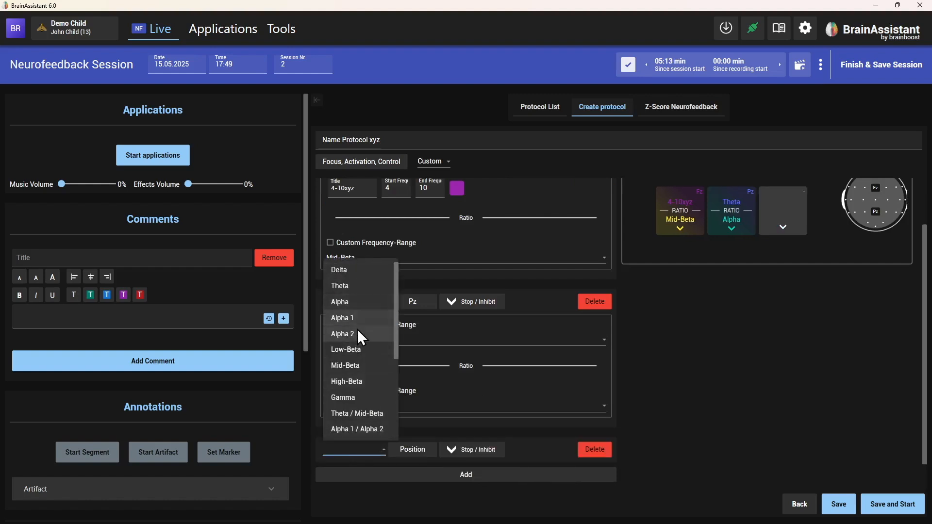
click(357, 316)
click(414, 451)
click(432, 330)
click(461, 450)
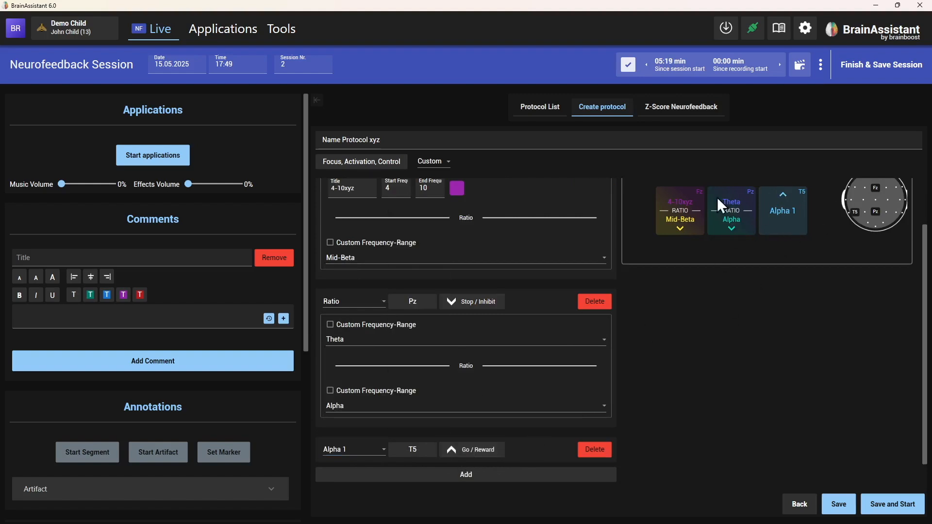
scroll(683, 280, up, 2)
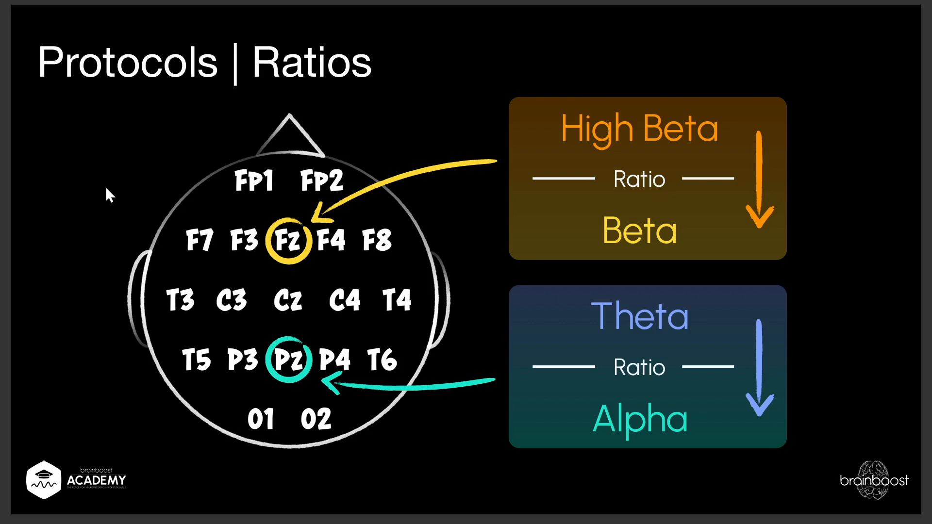
click(109, 209)
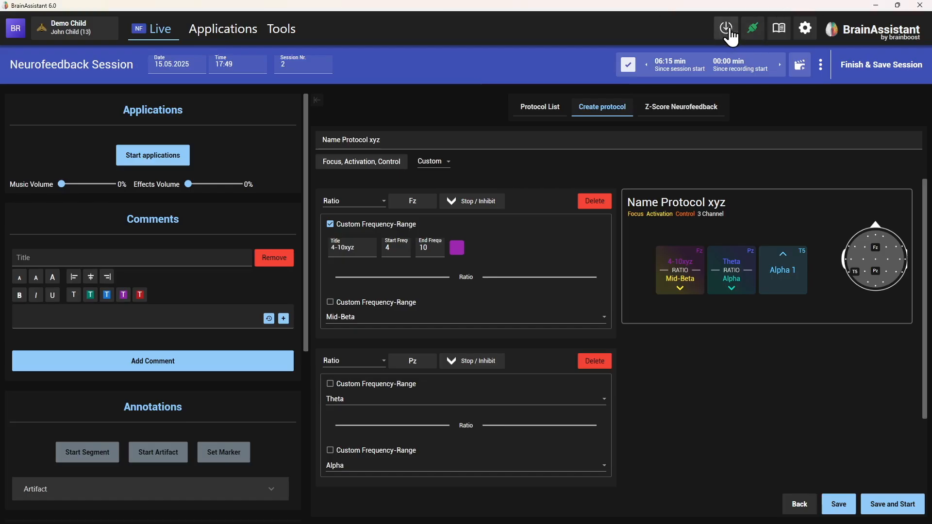
Step: Check the available downloads and updates, then close the overview
click(726, 29)
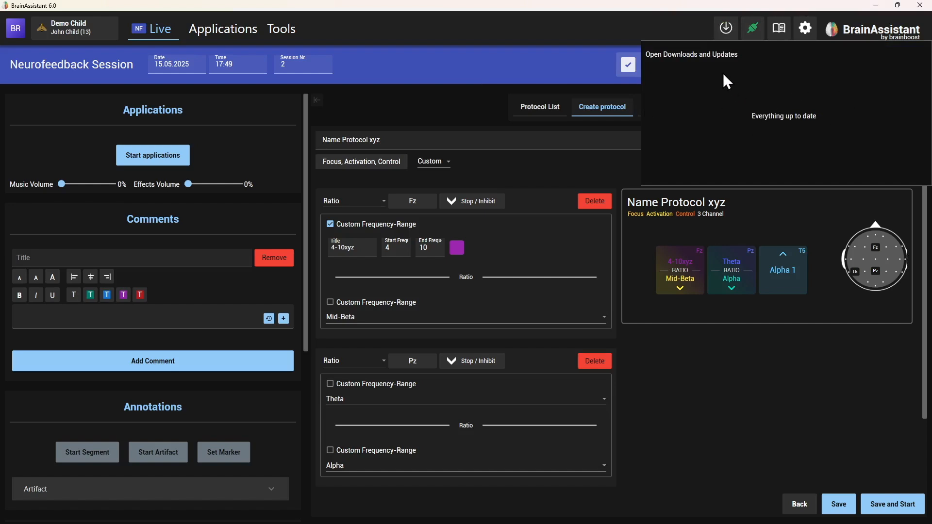
click(612, 27)
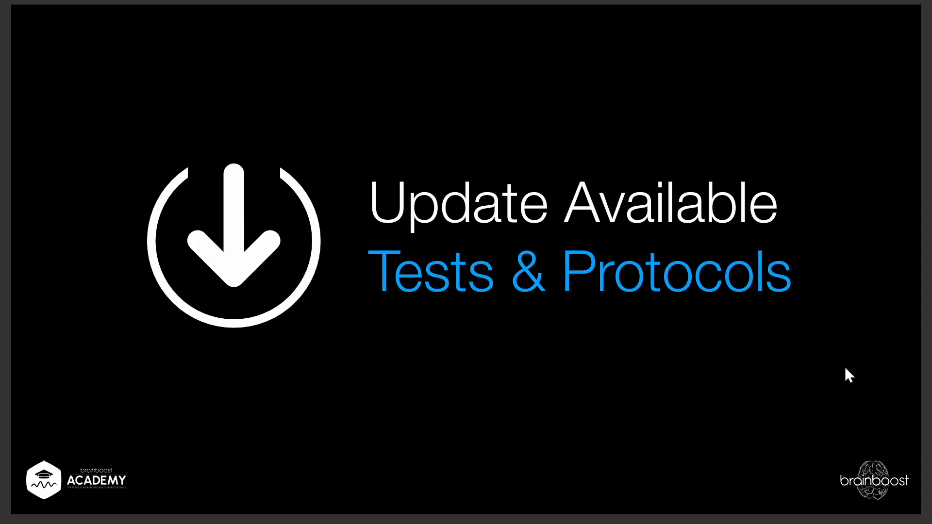
key(Right)
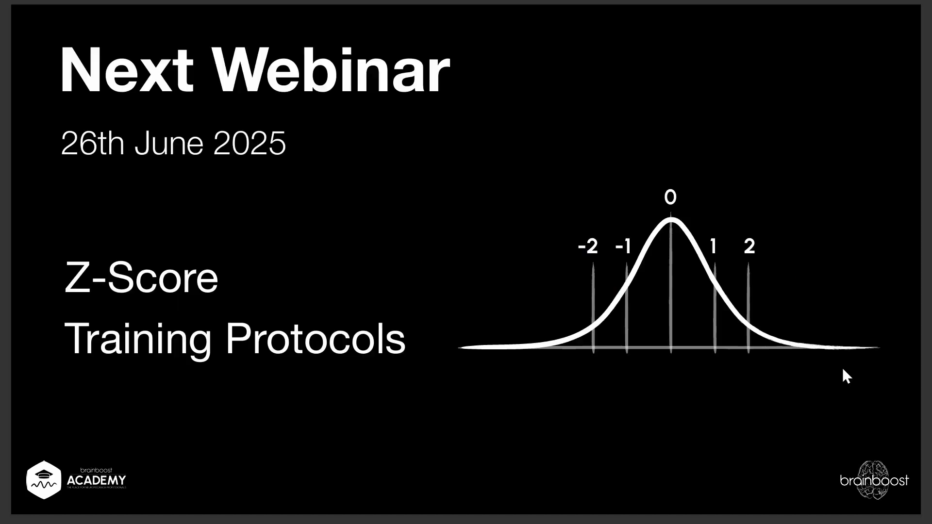